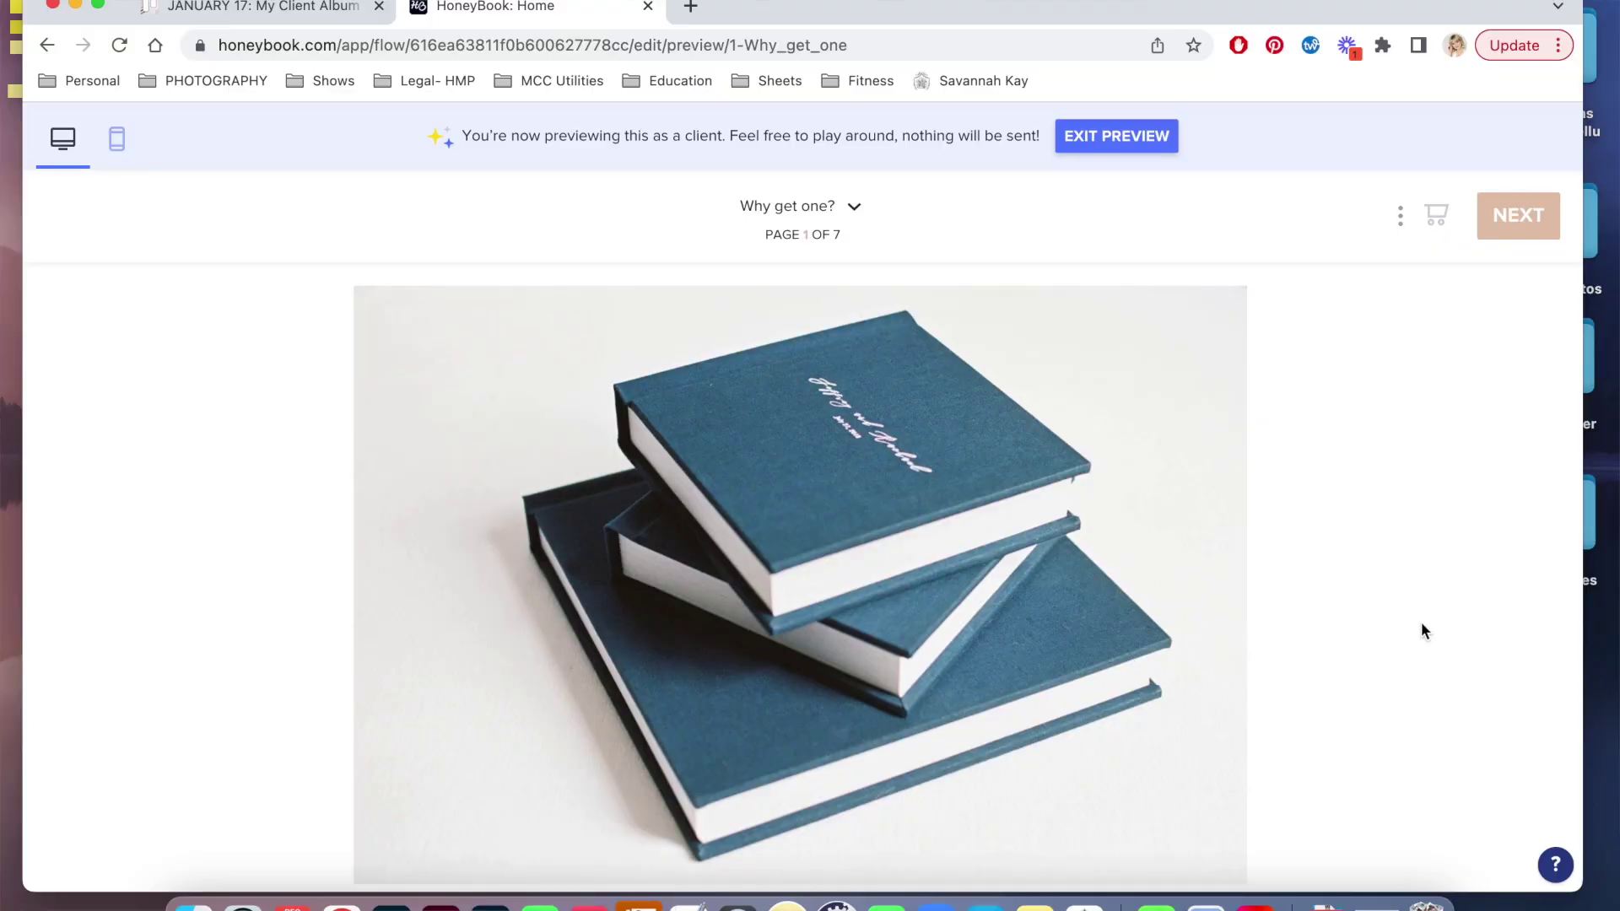
Read through the album introduction on the Why get one? page and continue to the Choose a Size page
scroll(1421, 630, down, 3)
scroll(1422, 629, down, 2)
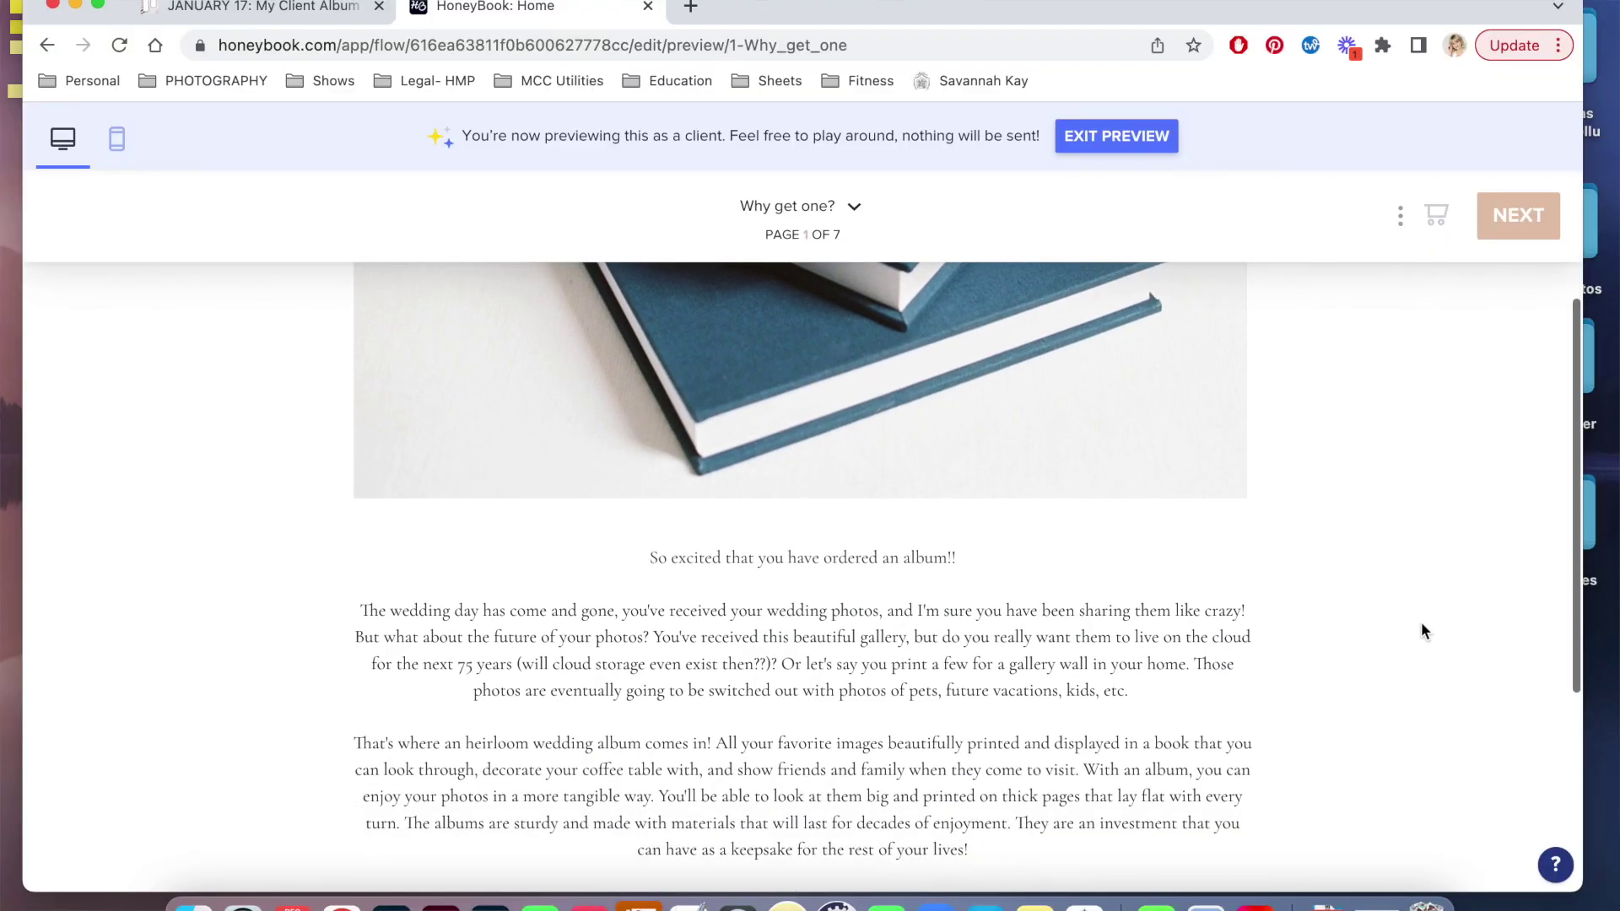
scroll(1421, 629, down, 1)
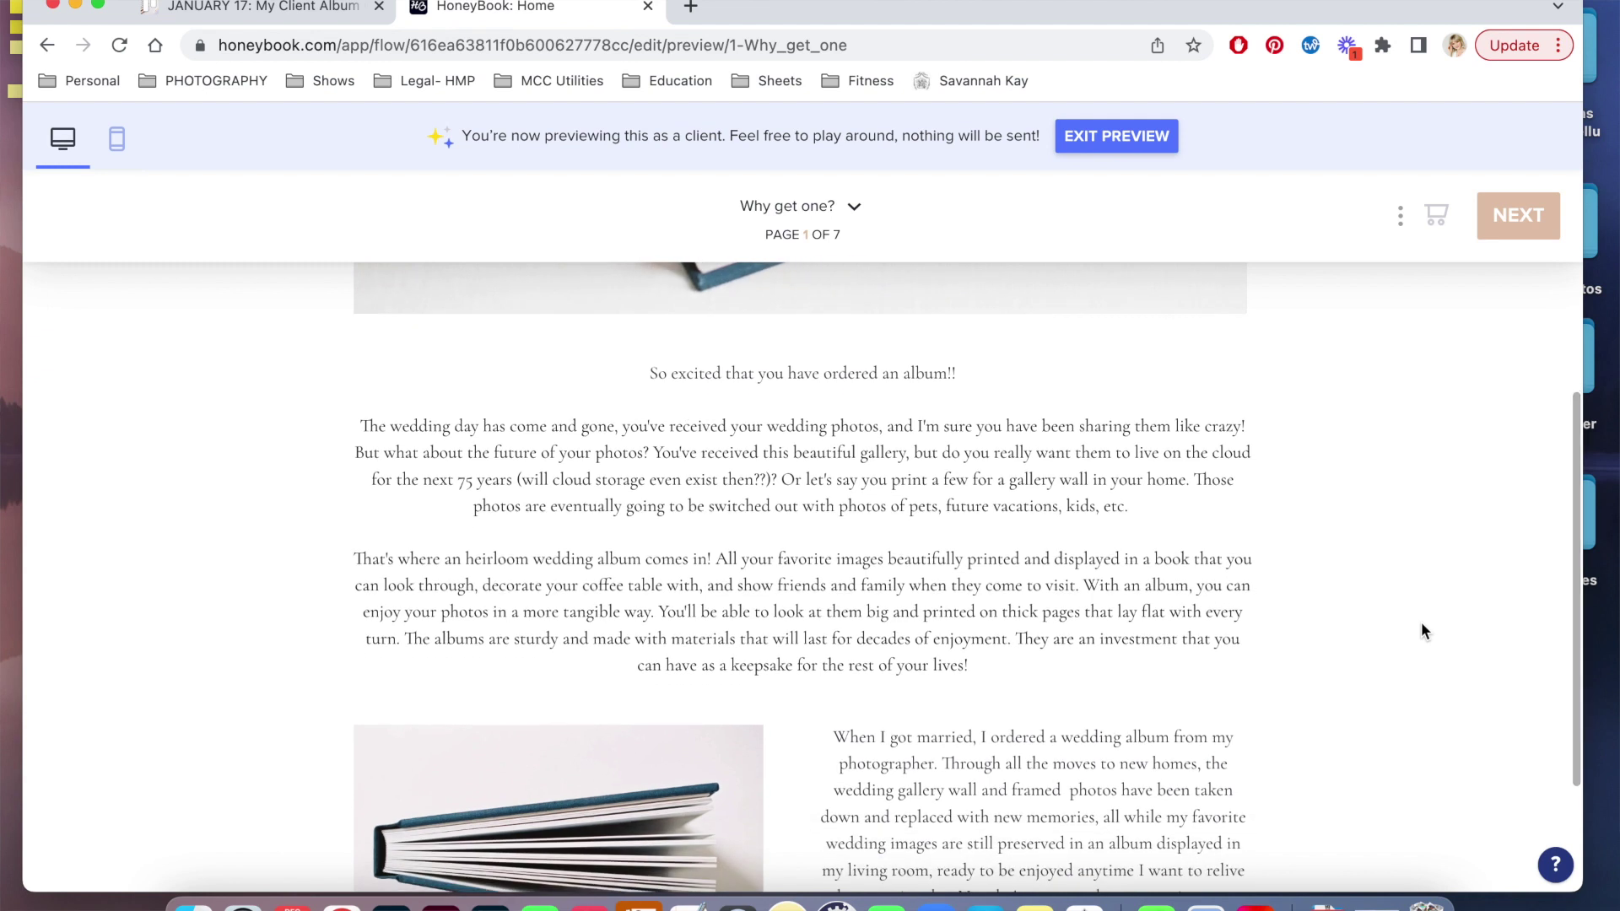
scroll(1422, 629, down, 2)
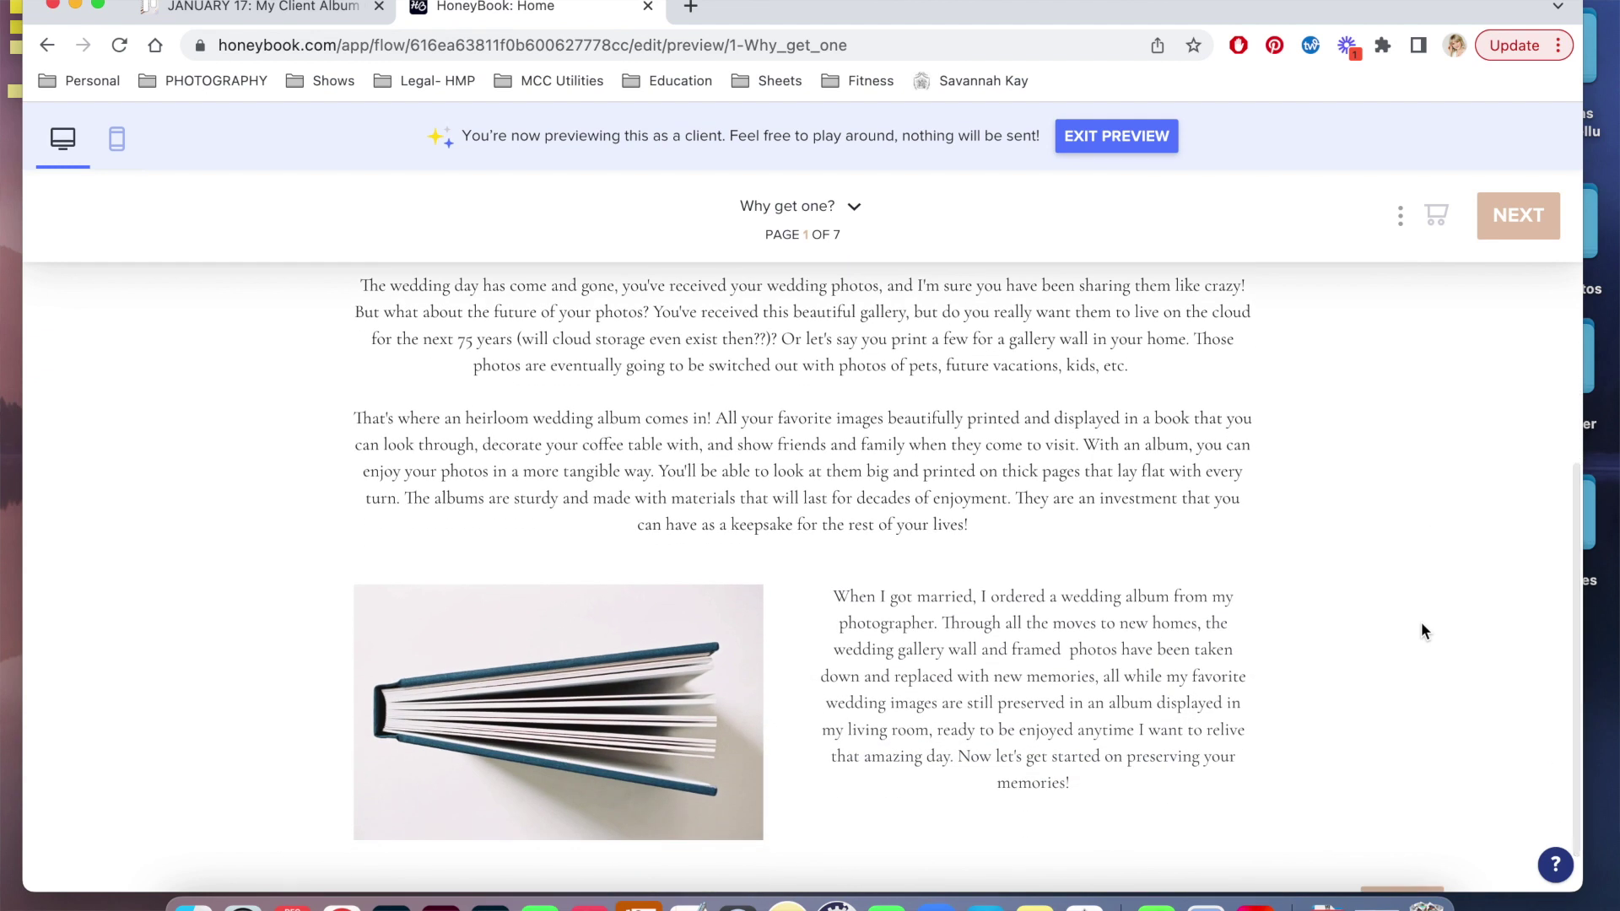
scroll(1421, 623, down, 1)
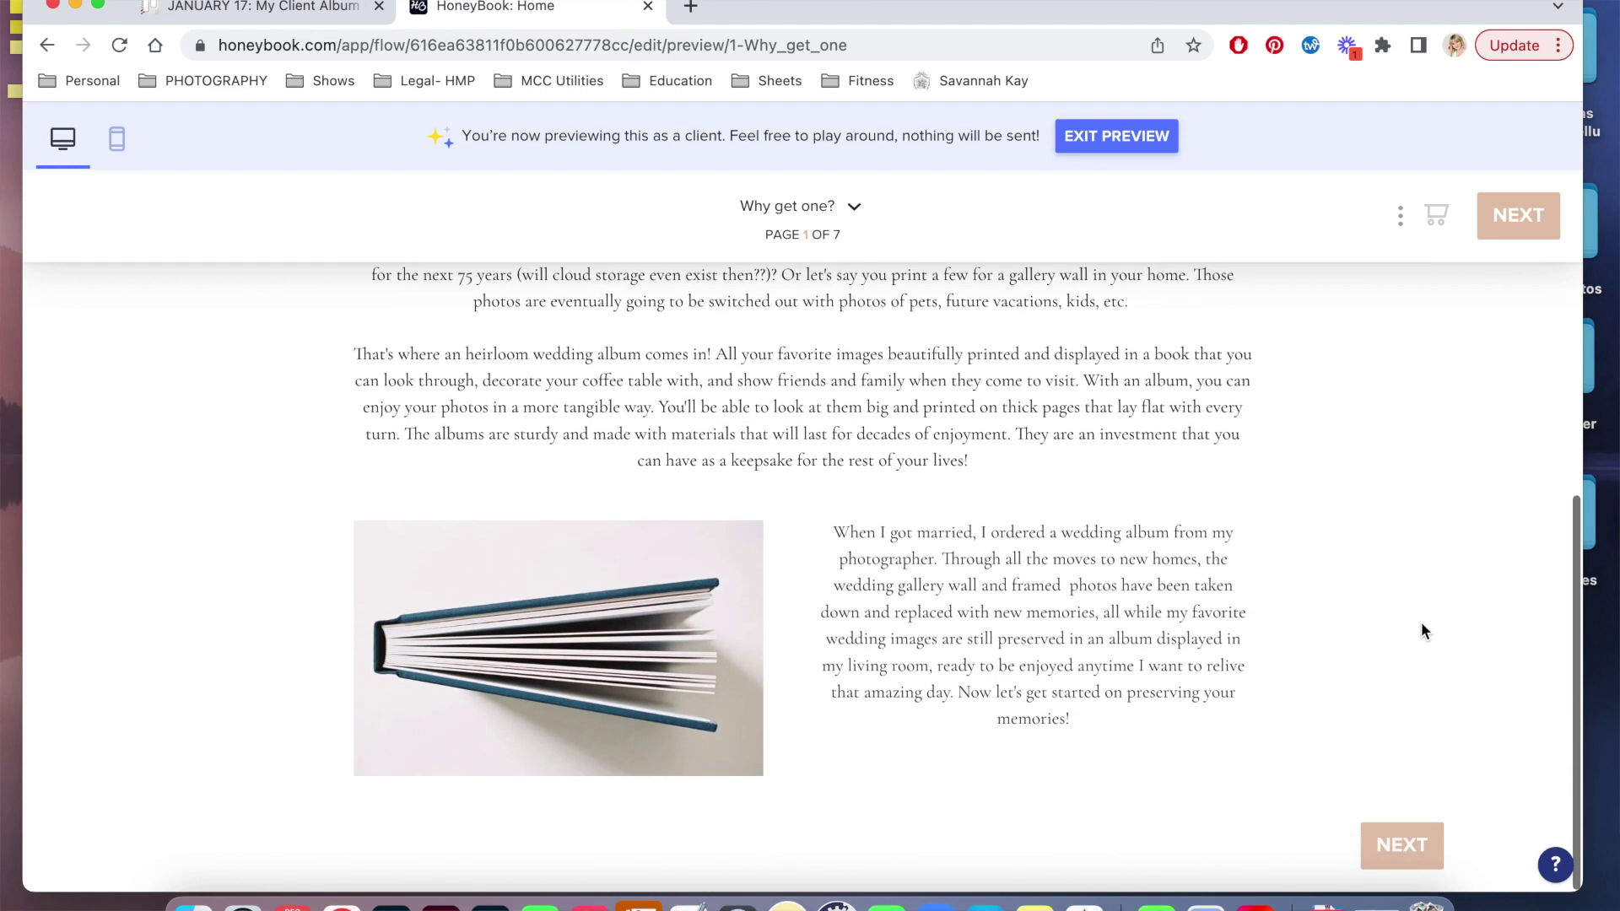
click(1397, 845)
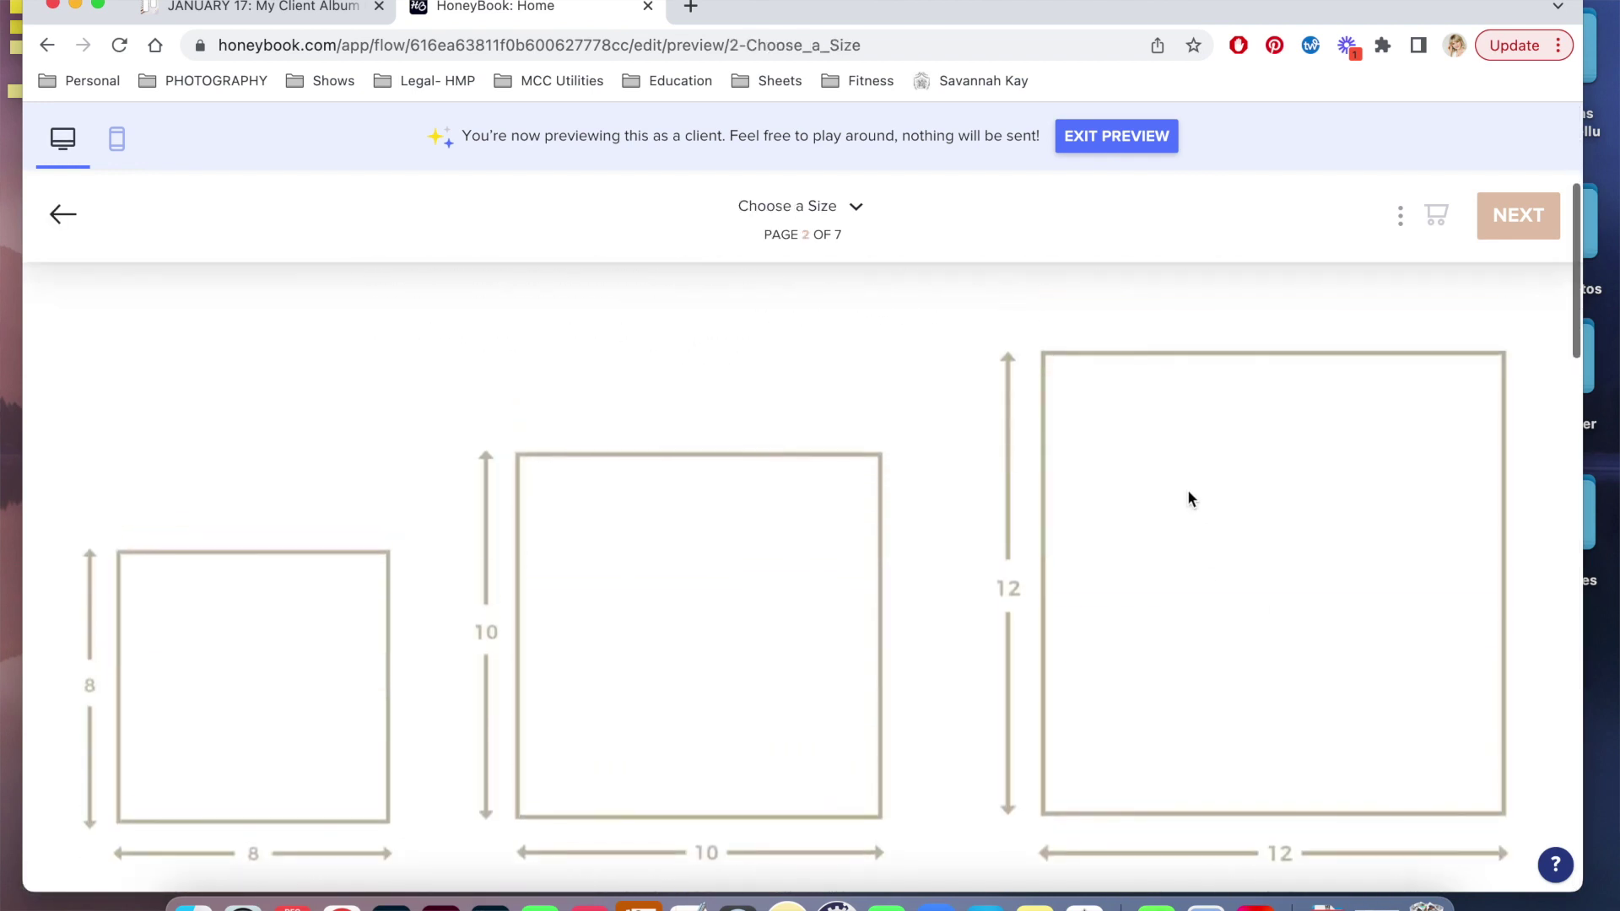
Compare the 8x8 parent, 10x10 standard and 12x12 bigger album size diagrams
scroll(1190, 497, down, 4)
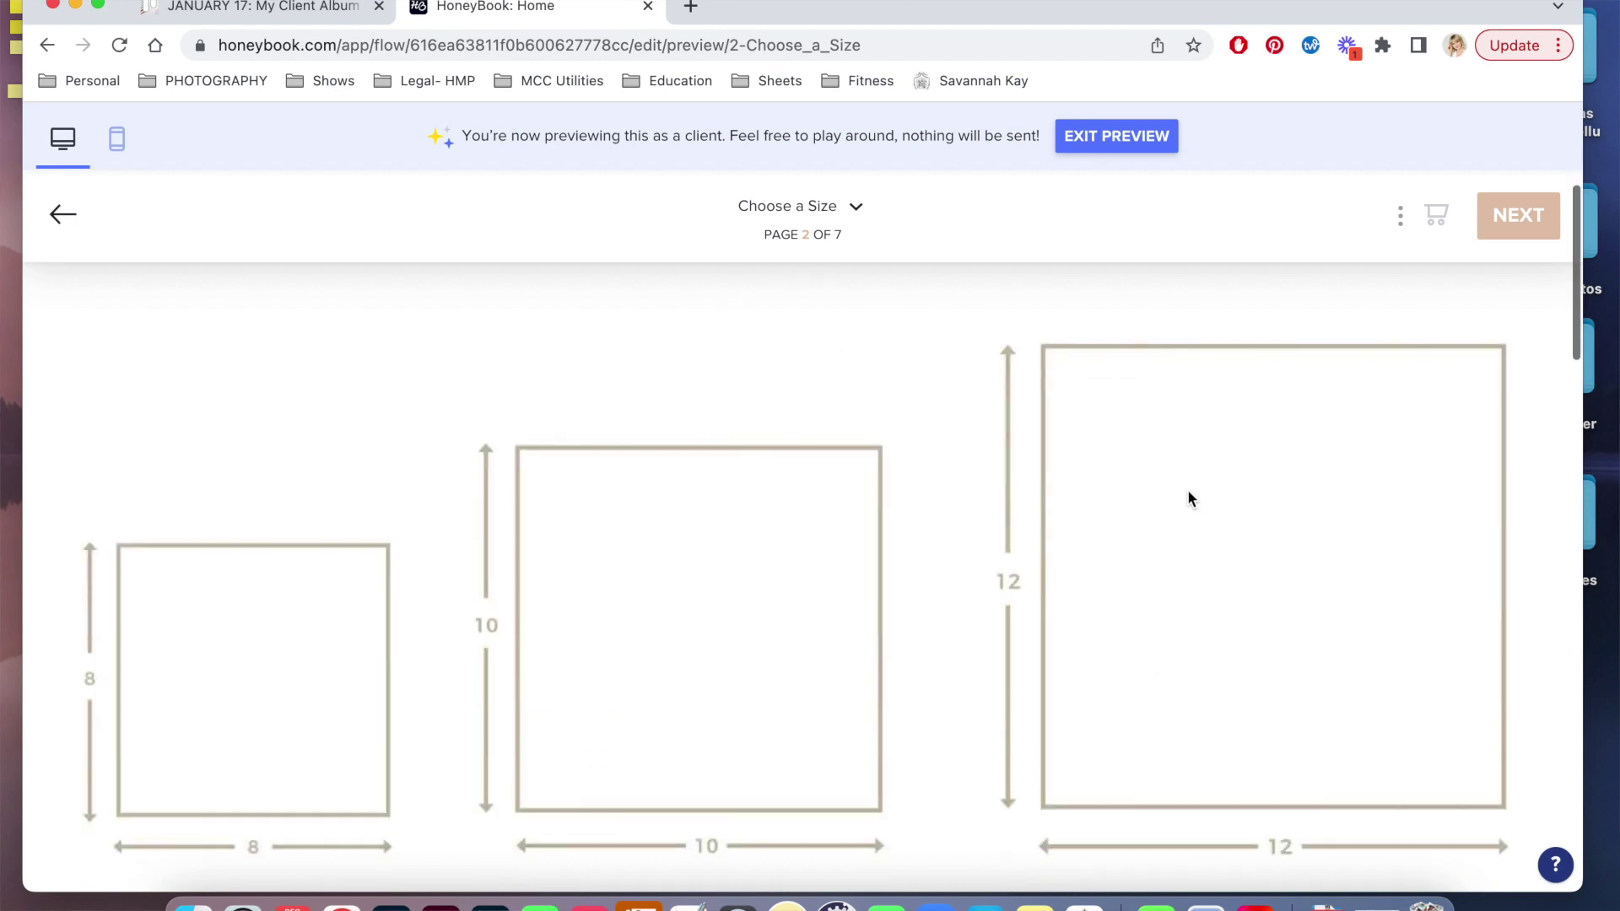
scroll(1190, 498, down, 1)
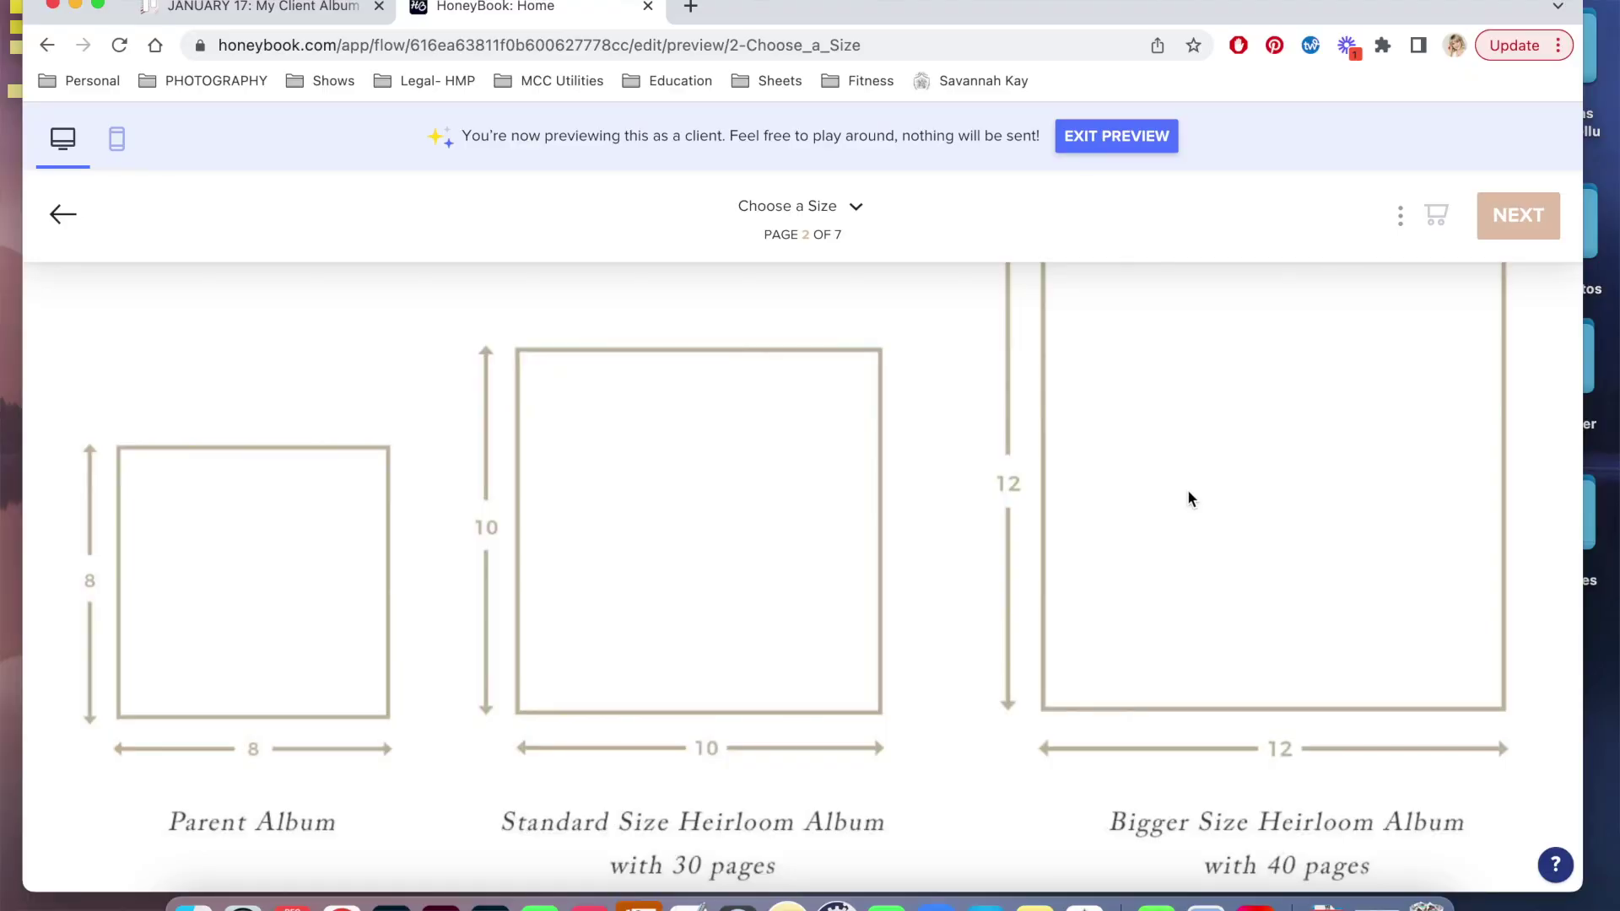
scroll(1188, 492, down, 1)
scroll(1187, 492, up, 1)
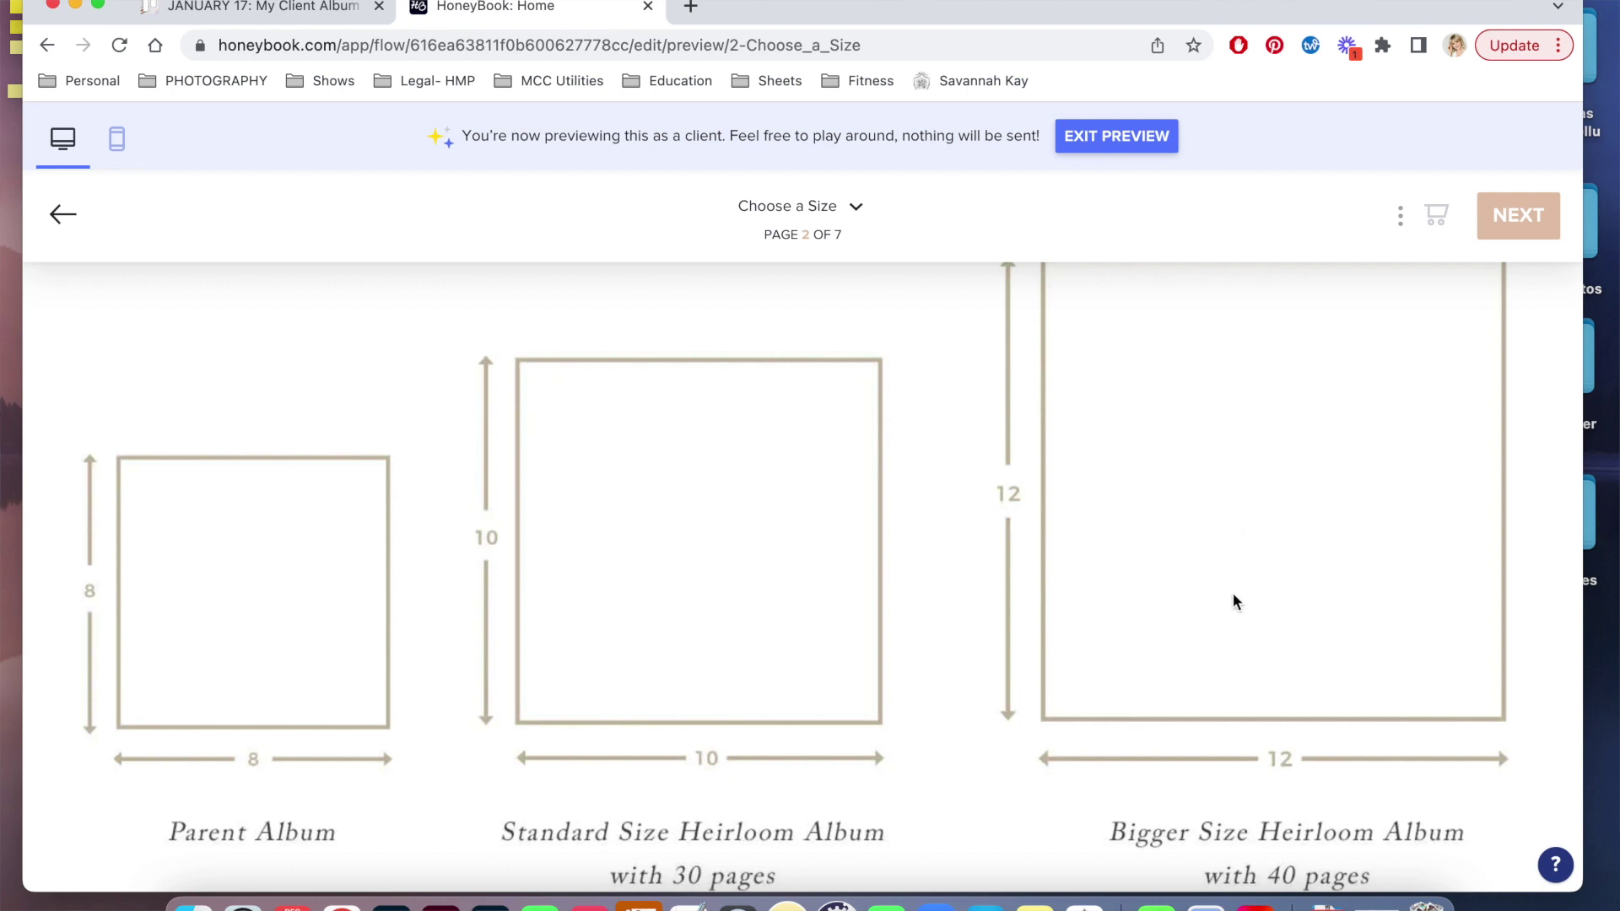
Review the optional album upgrades and parent album add-ons, and continue to the Choose Material page
scroll(1232, 595, down, 7)
scroll(1232, 599, down, 7)
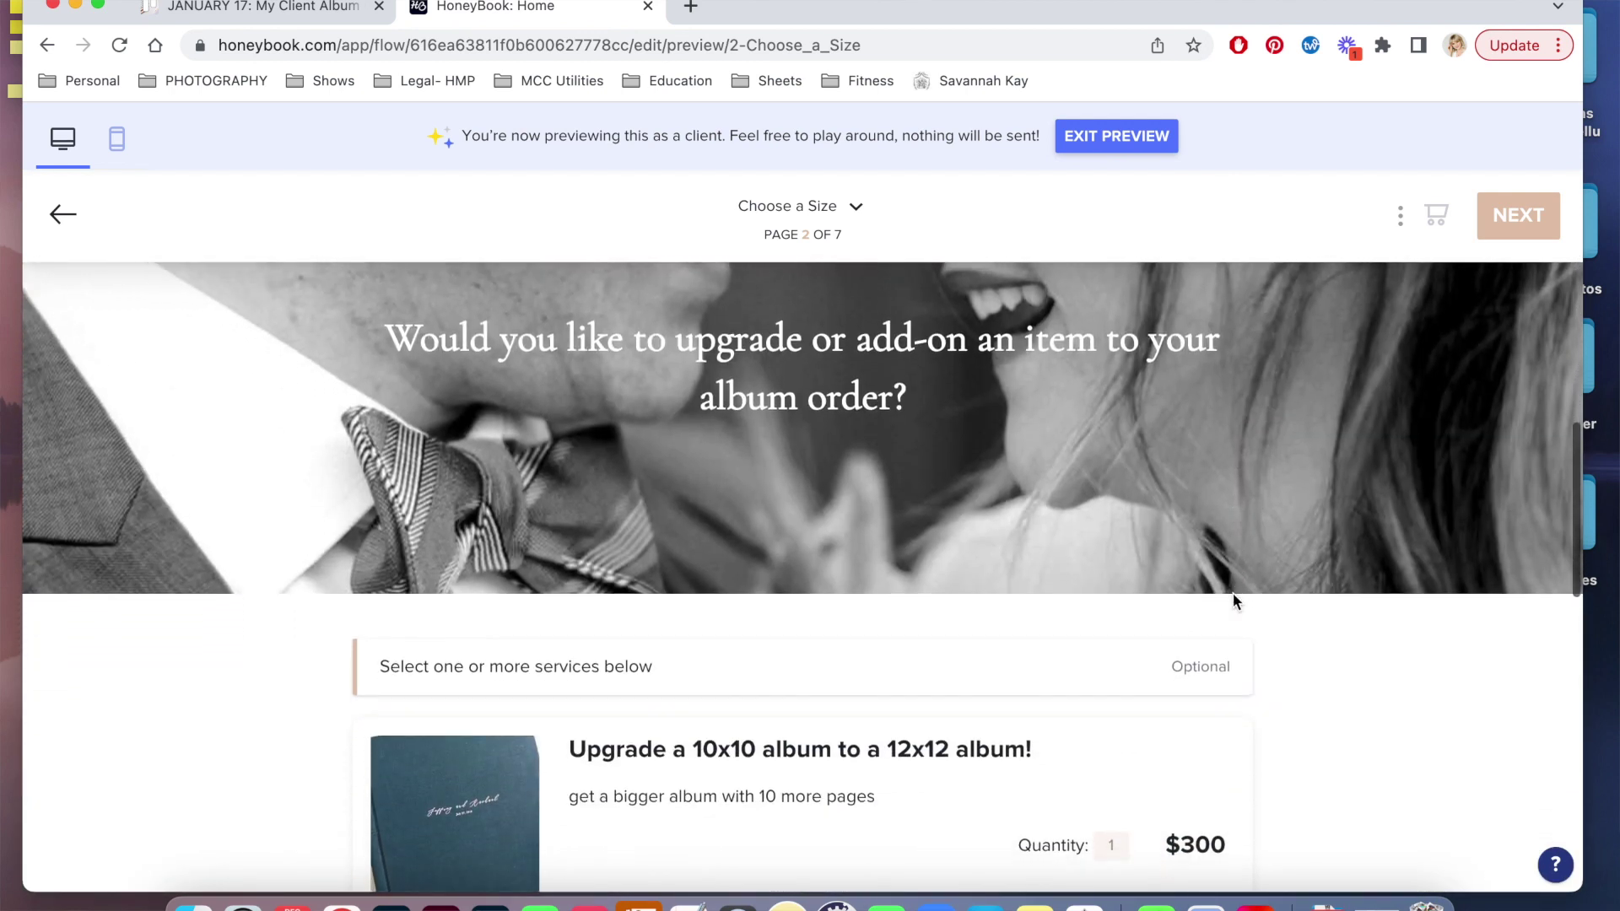
scroll(1233, 601, down, 6)
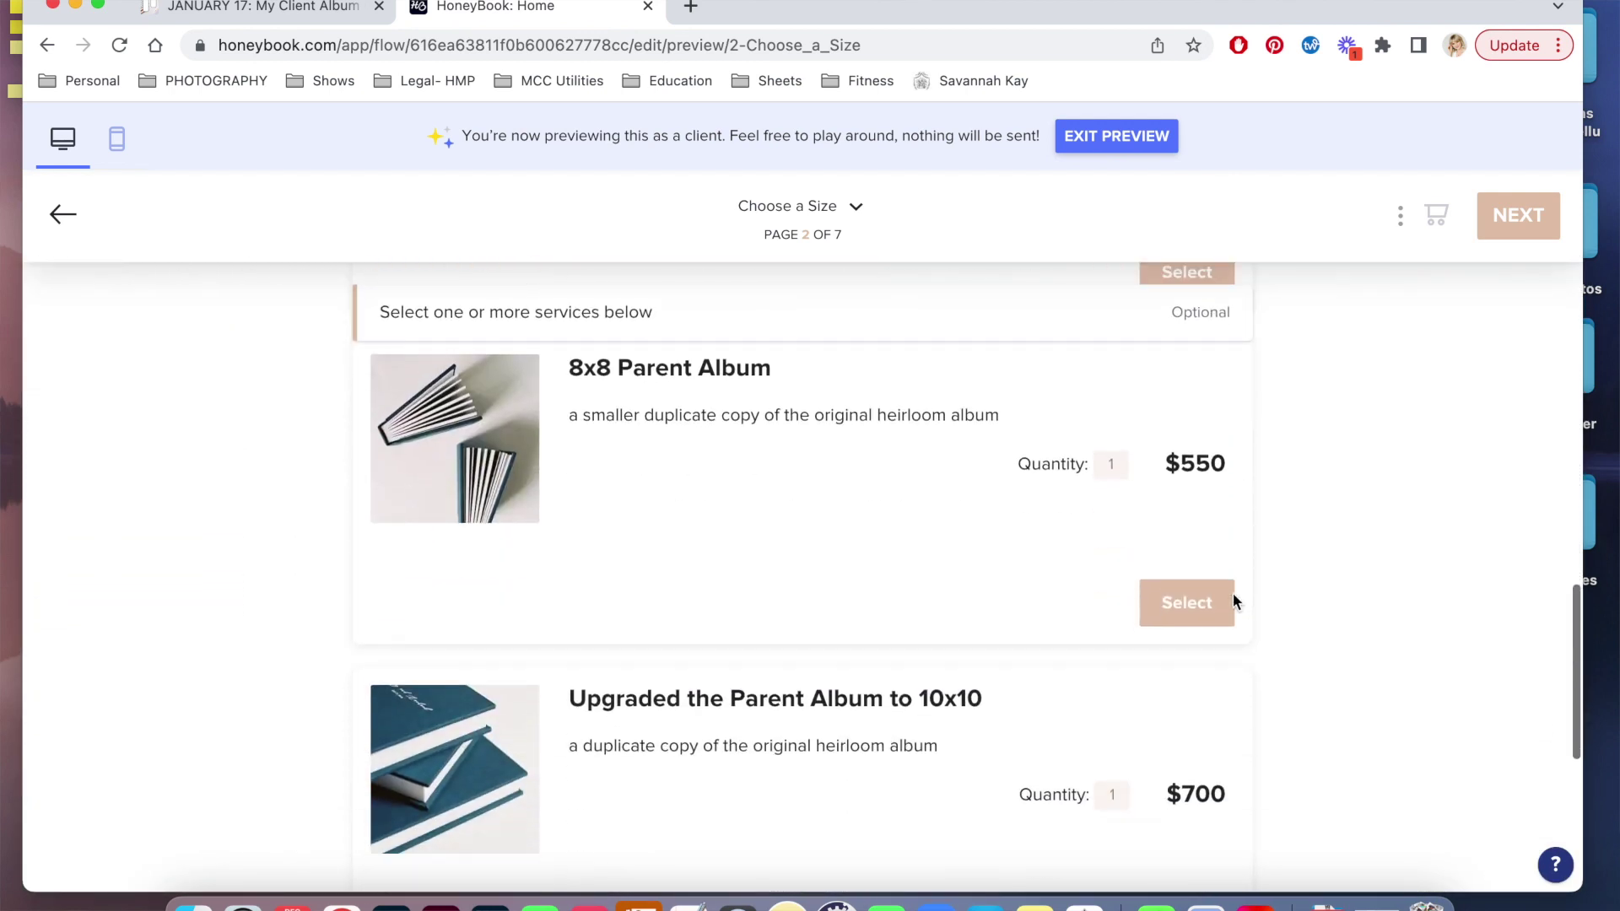
scroll(1232, 601, up, 3)
scroll(1232, 594, up, 5)
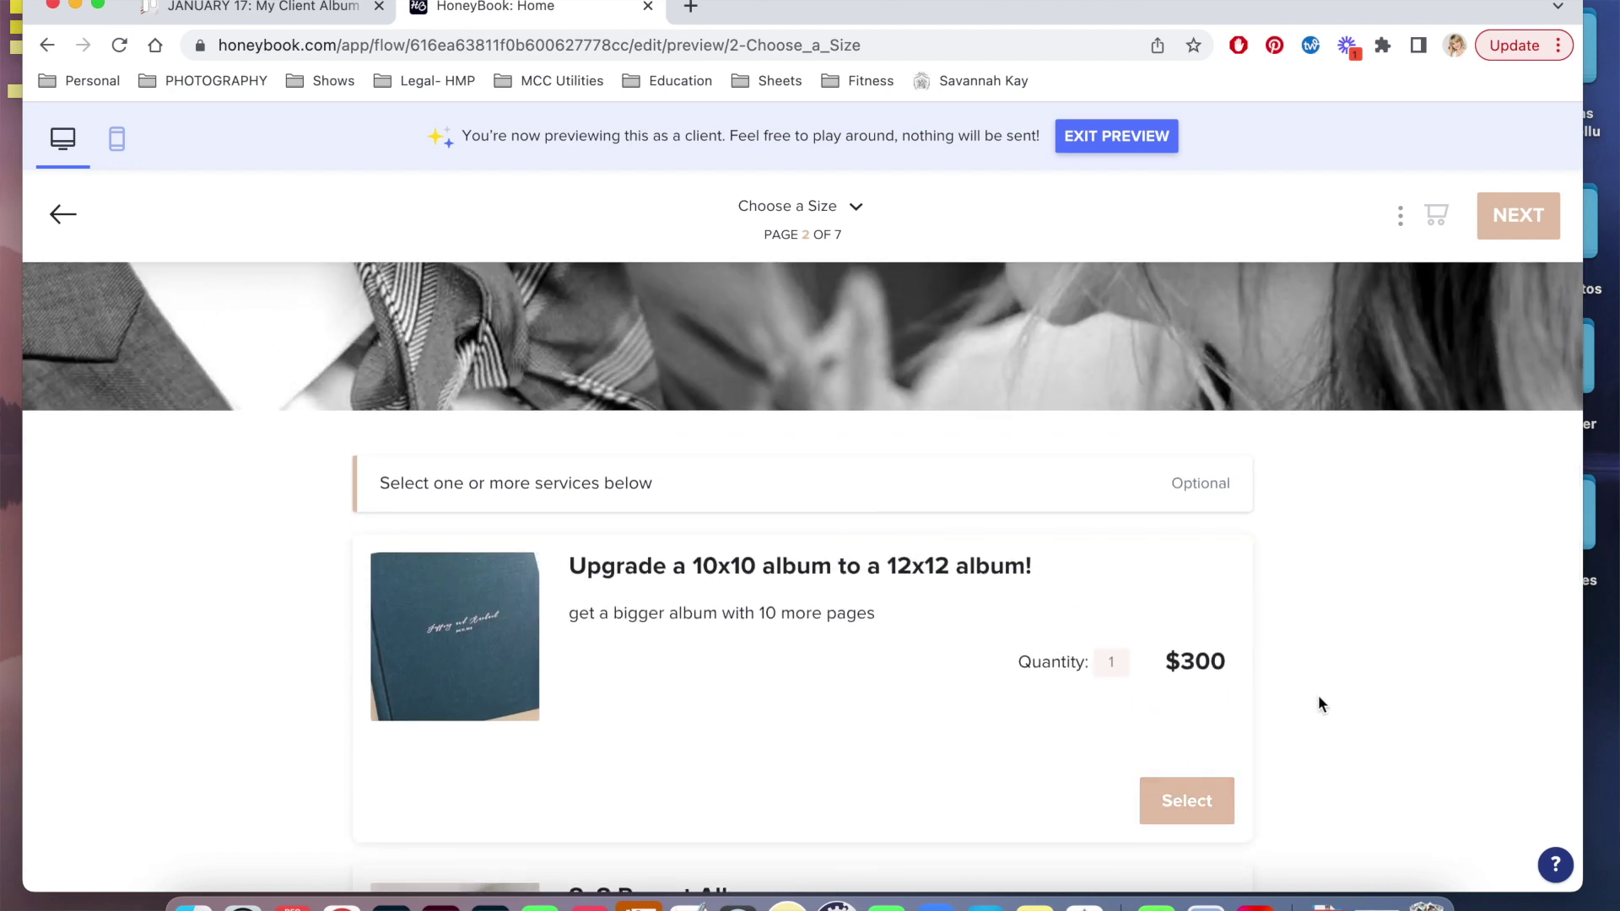
scroll(1317, 698, up, 4)
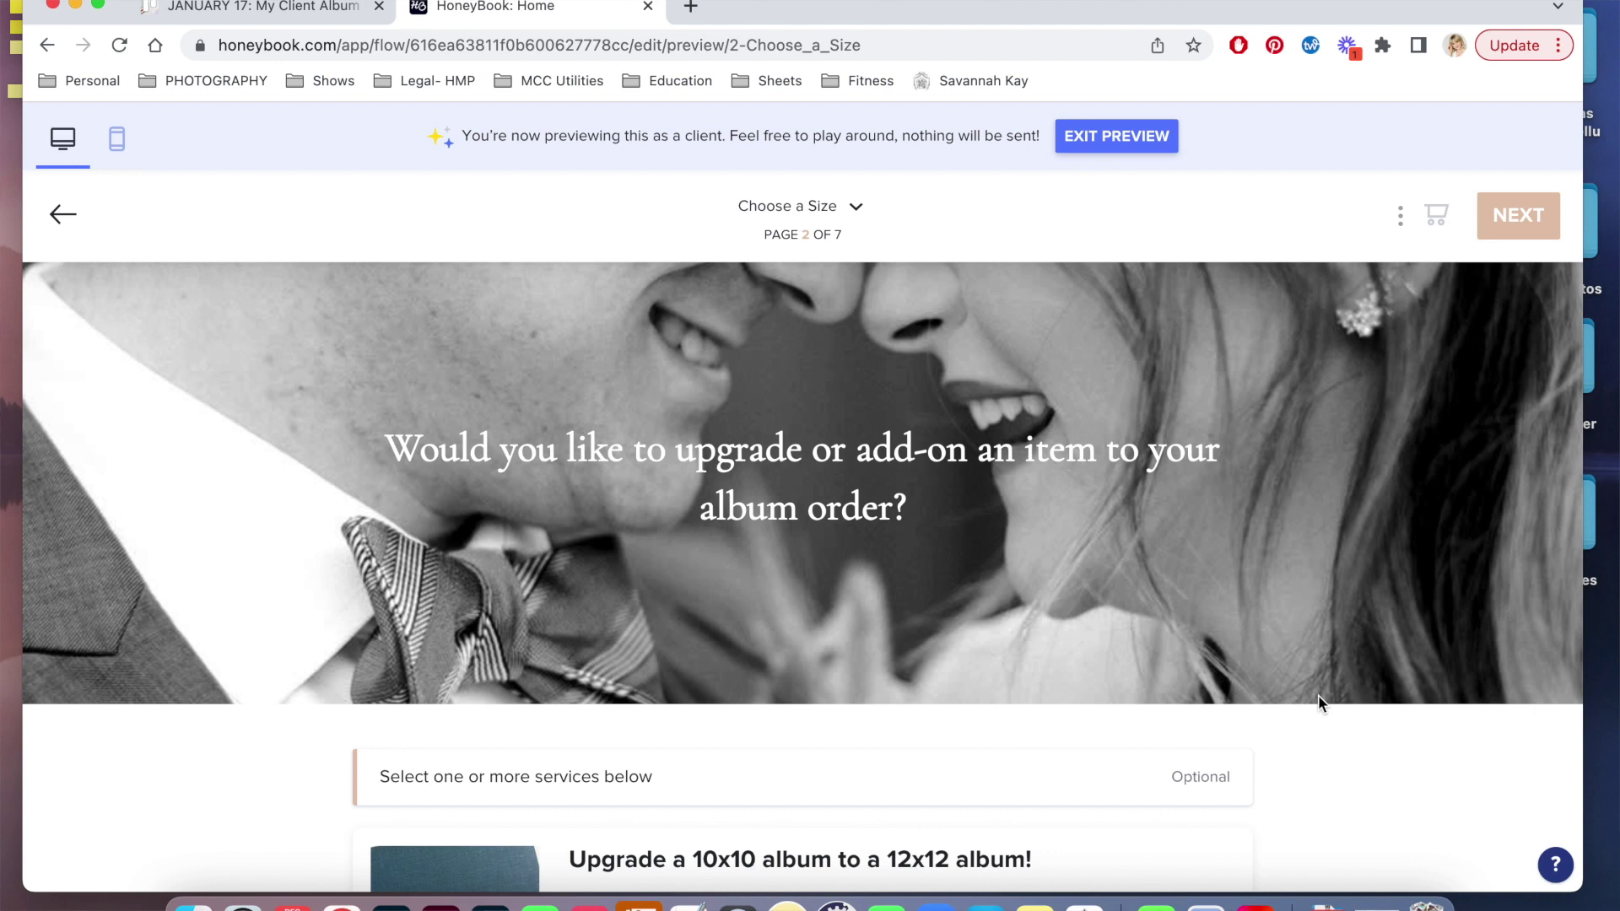
click(1518, 218)
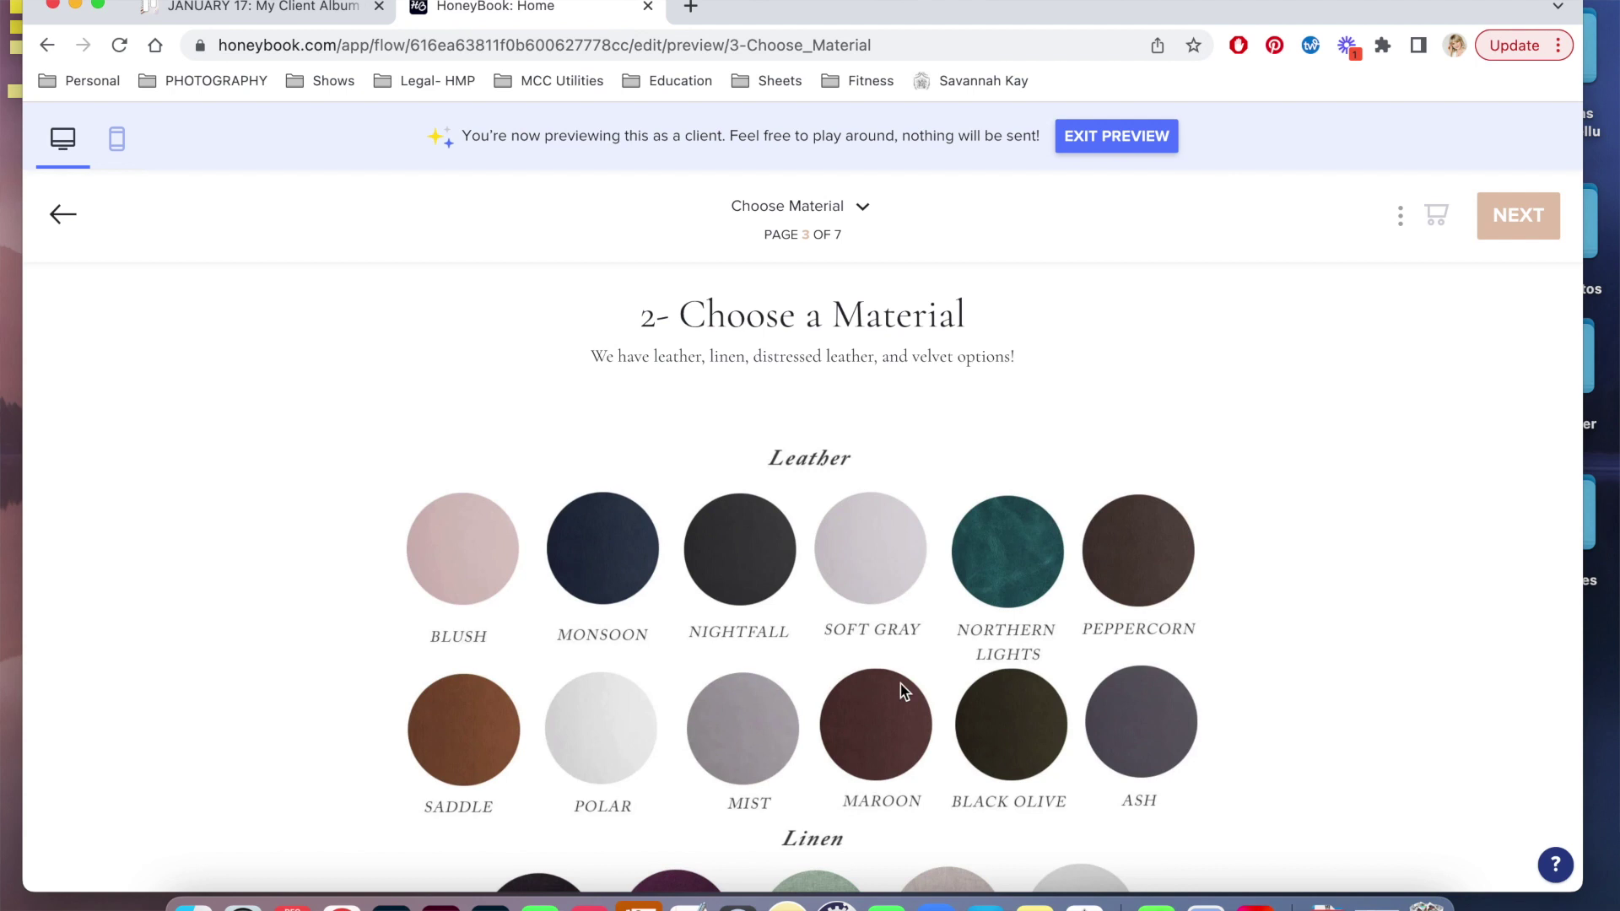
Review the leather, linen, distressed leather and velvet swatches and the cover material question, and continue to the Choose Title page
scroll(900, 685, down, 1)
scroll(900, 684, down, 1)
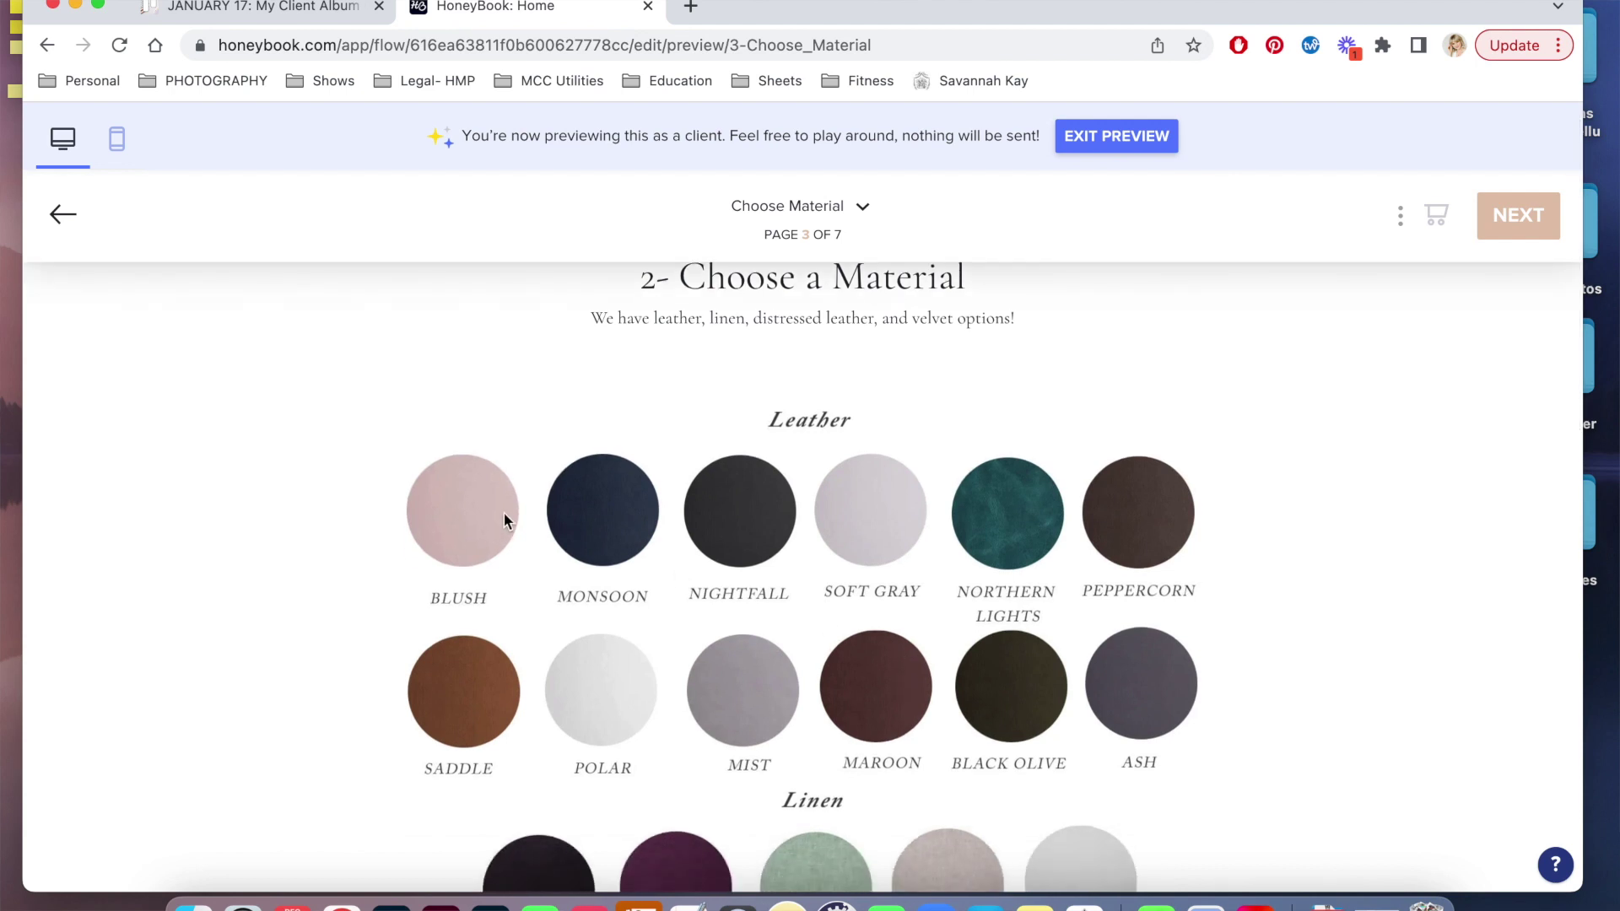
scroll(685, 645, down, 5)
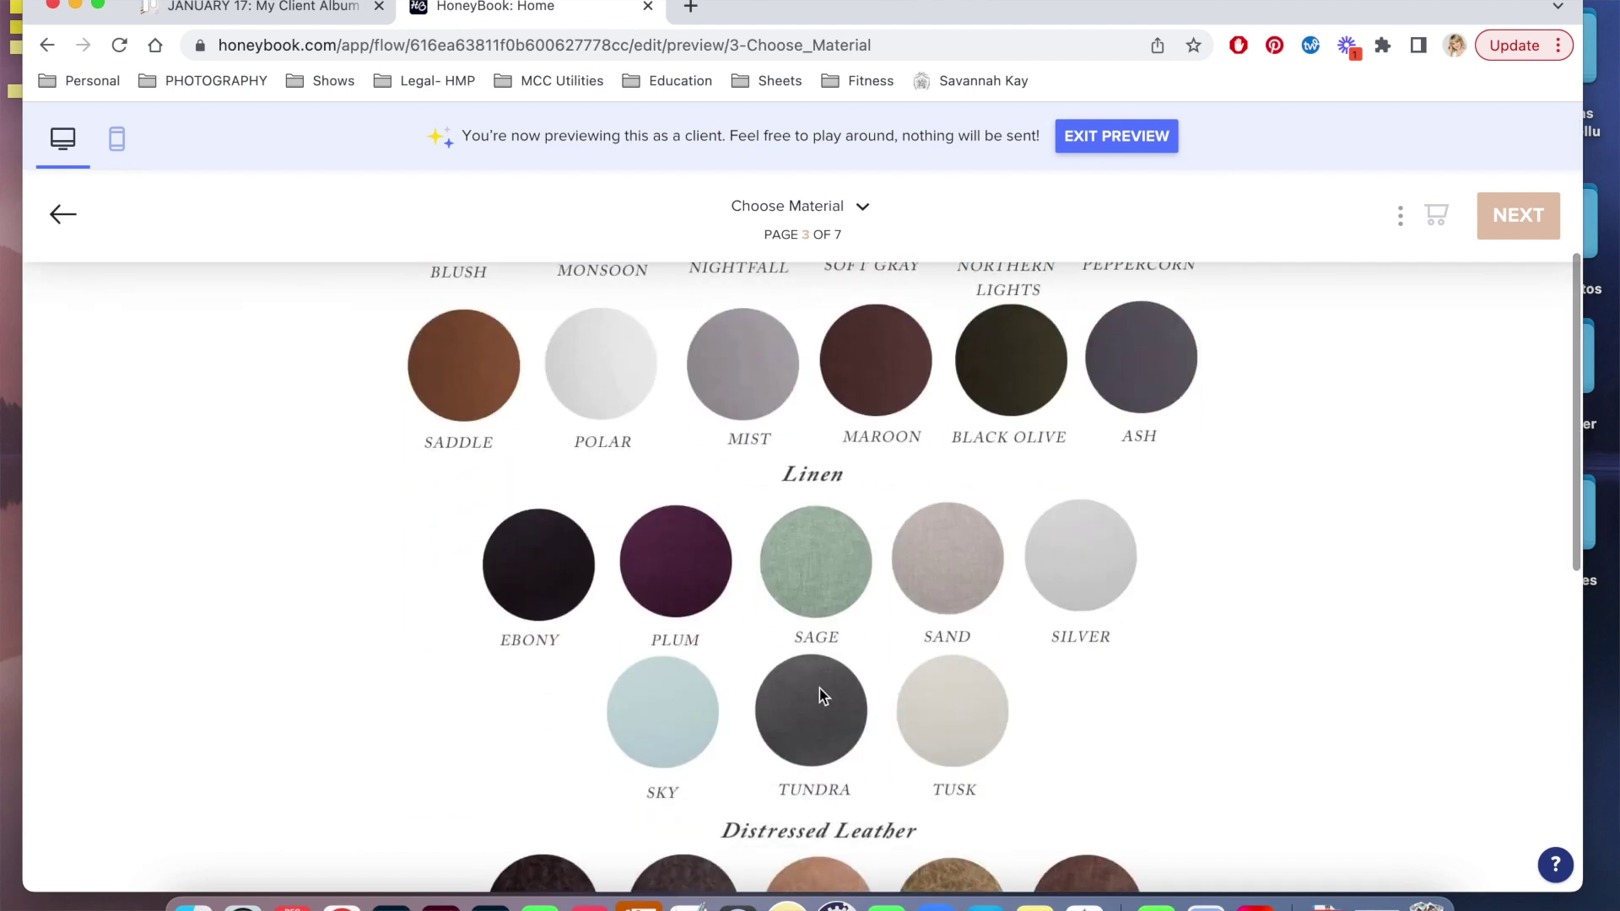
scroll(824, 694, down, 4)
scroll(1002, 633, down, 4)
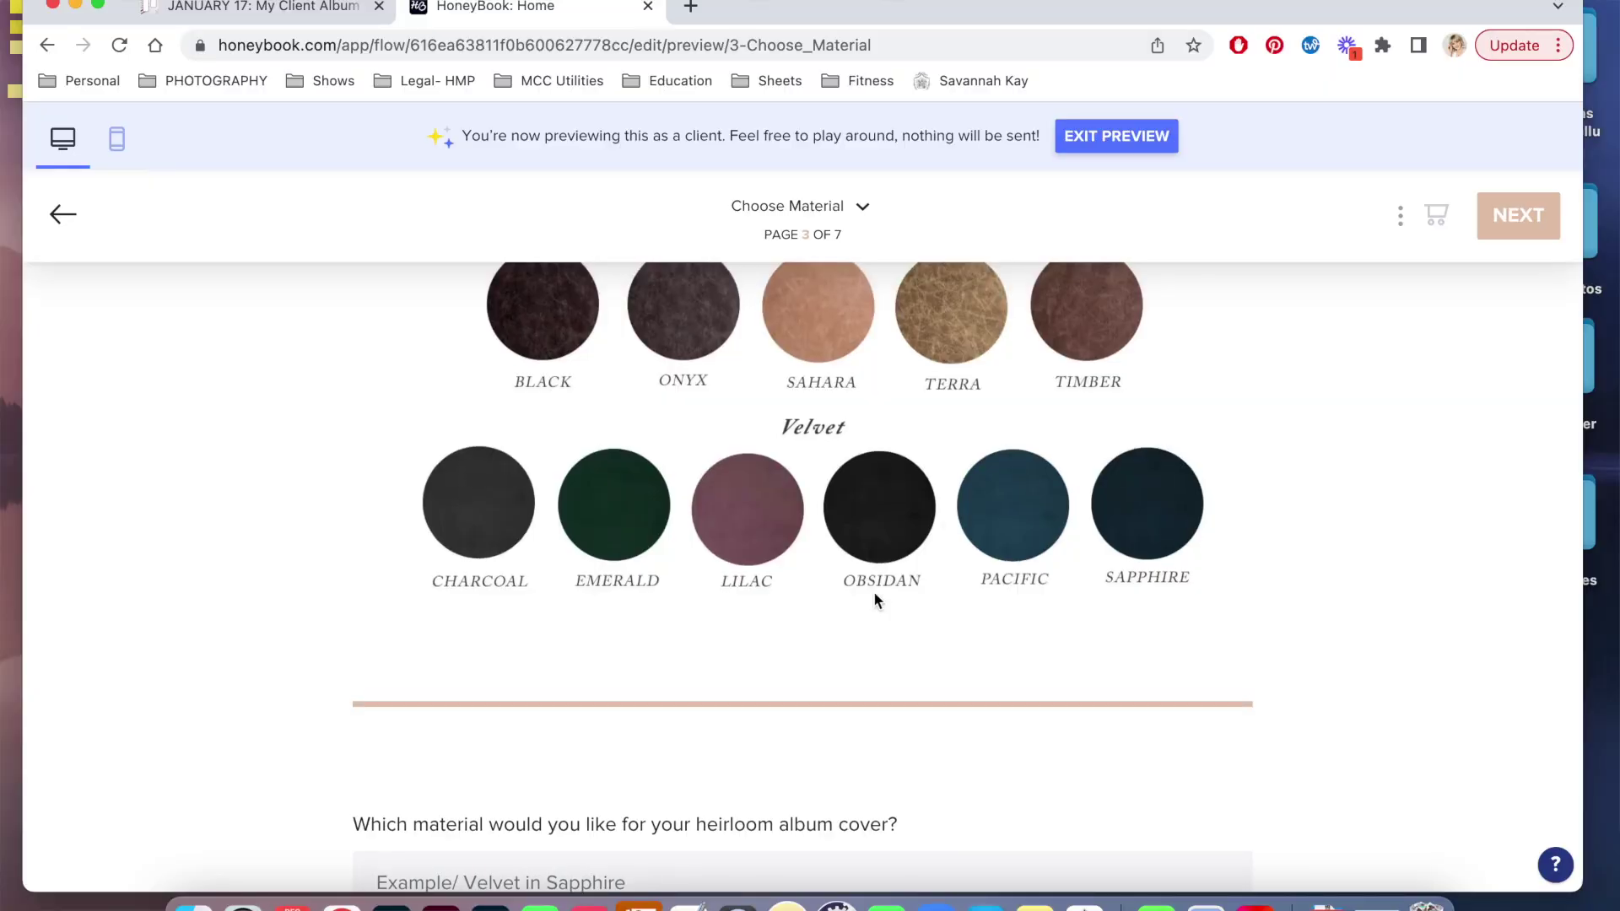
scroll(873, 599, up, 8)
scroll(874, 599, down, 12)
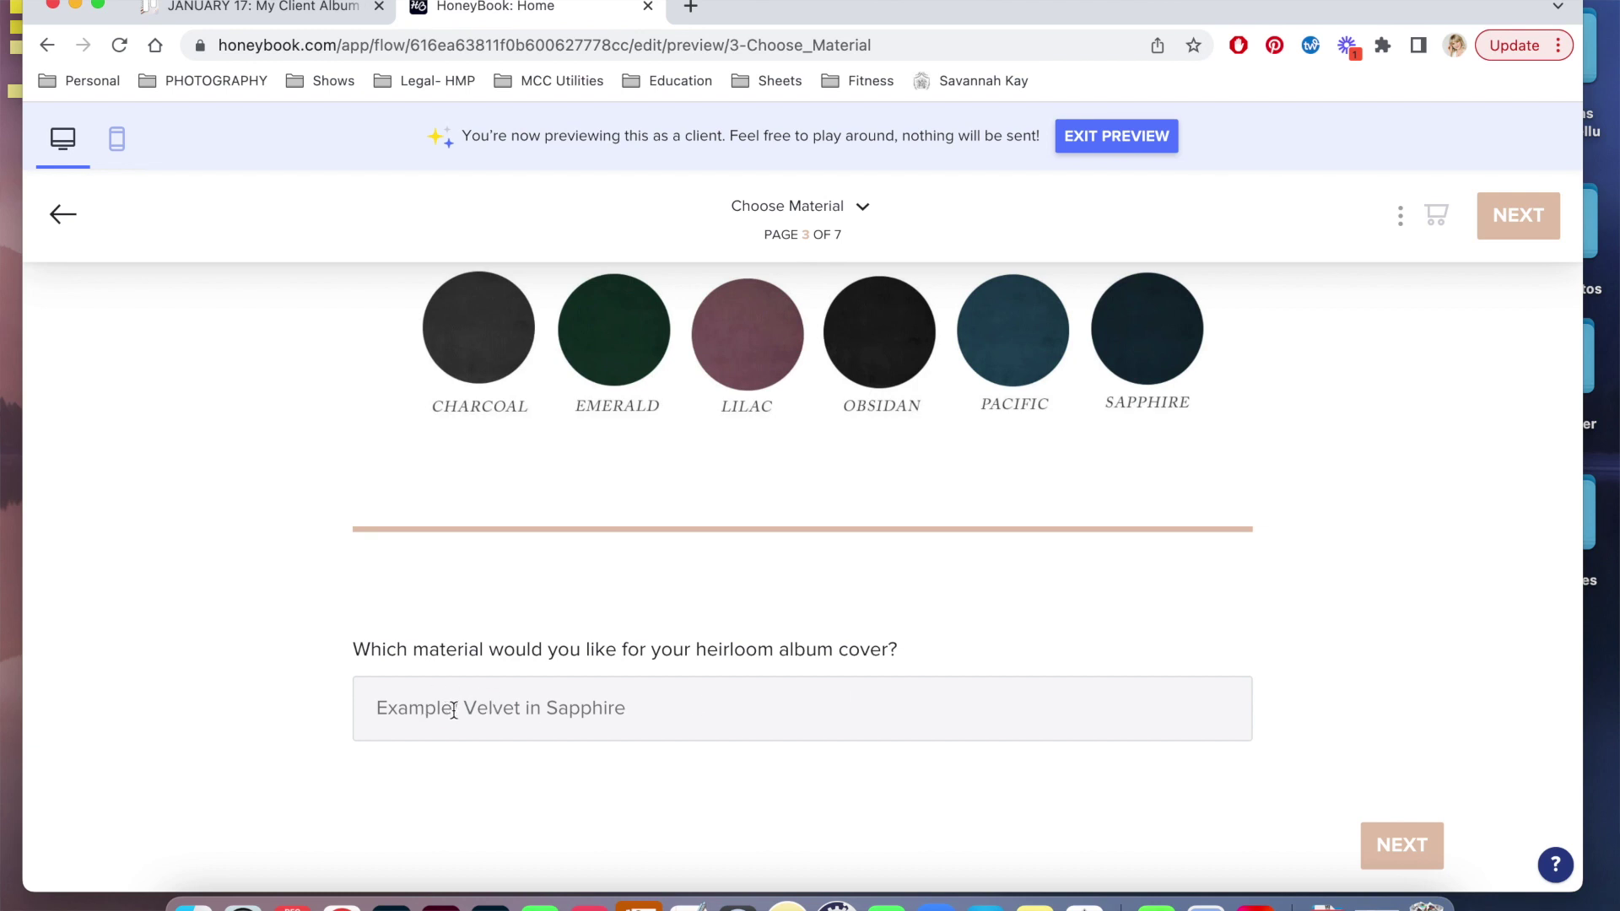
scroll(650, 719, up, 3)
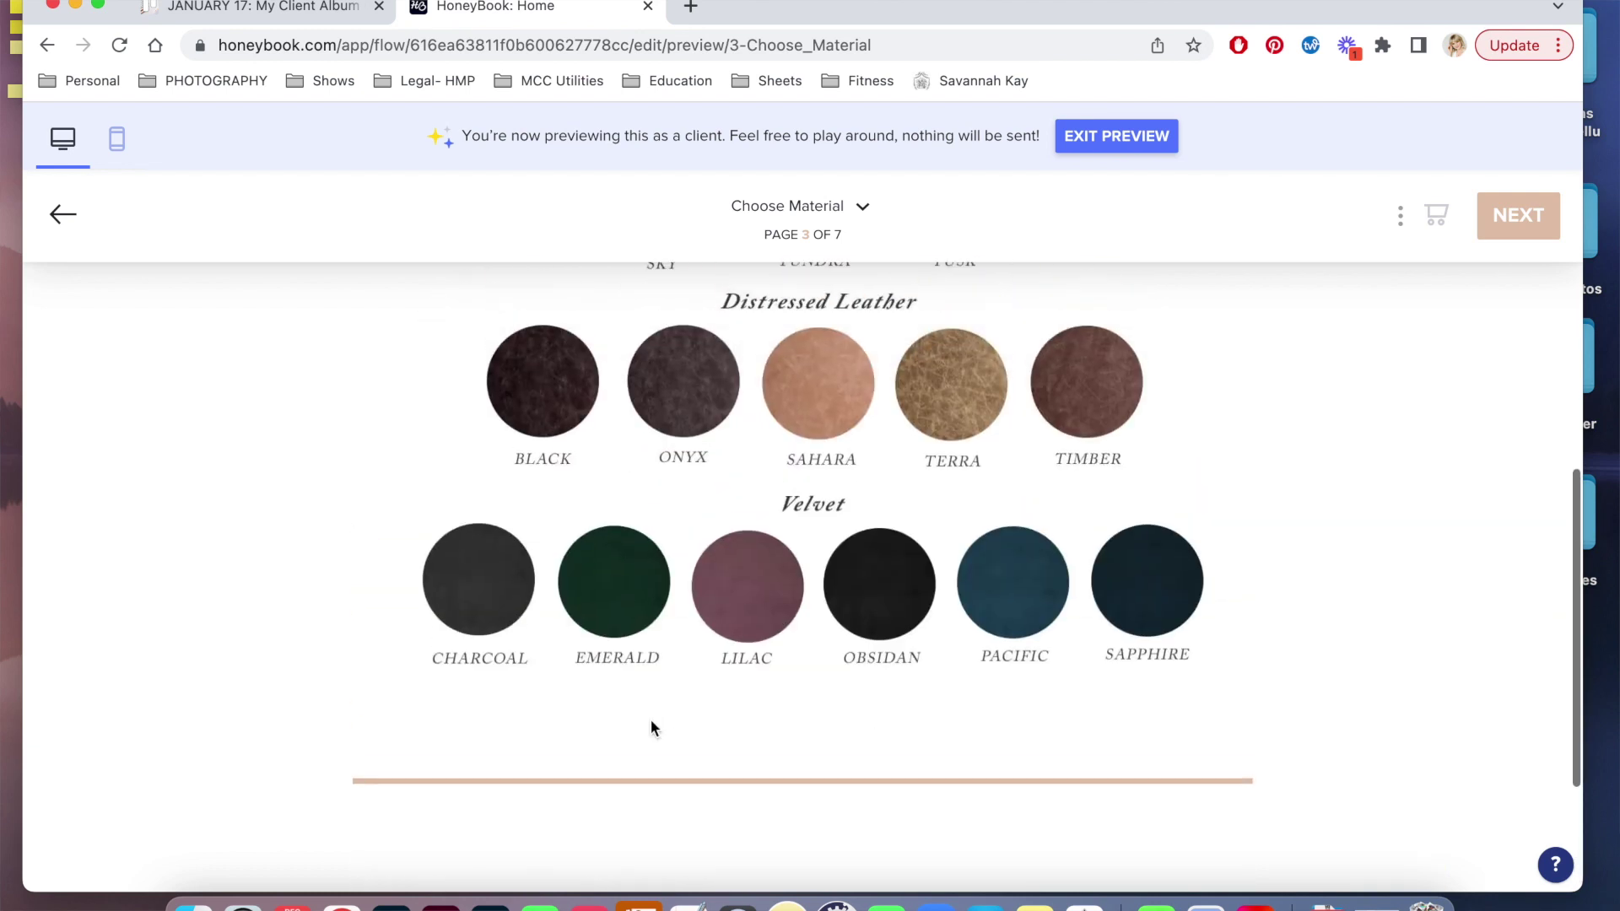
scroll(838, 405, up, 5)
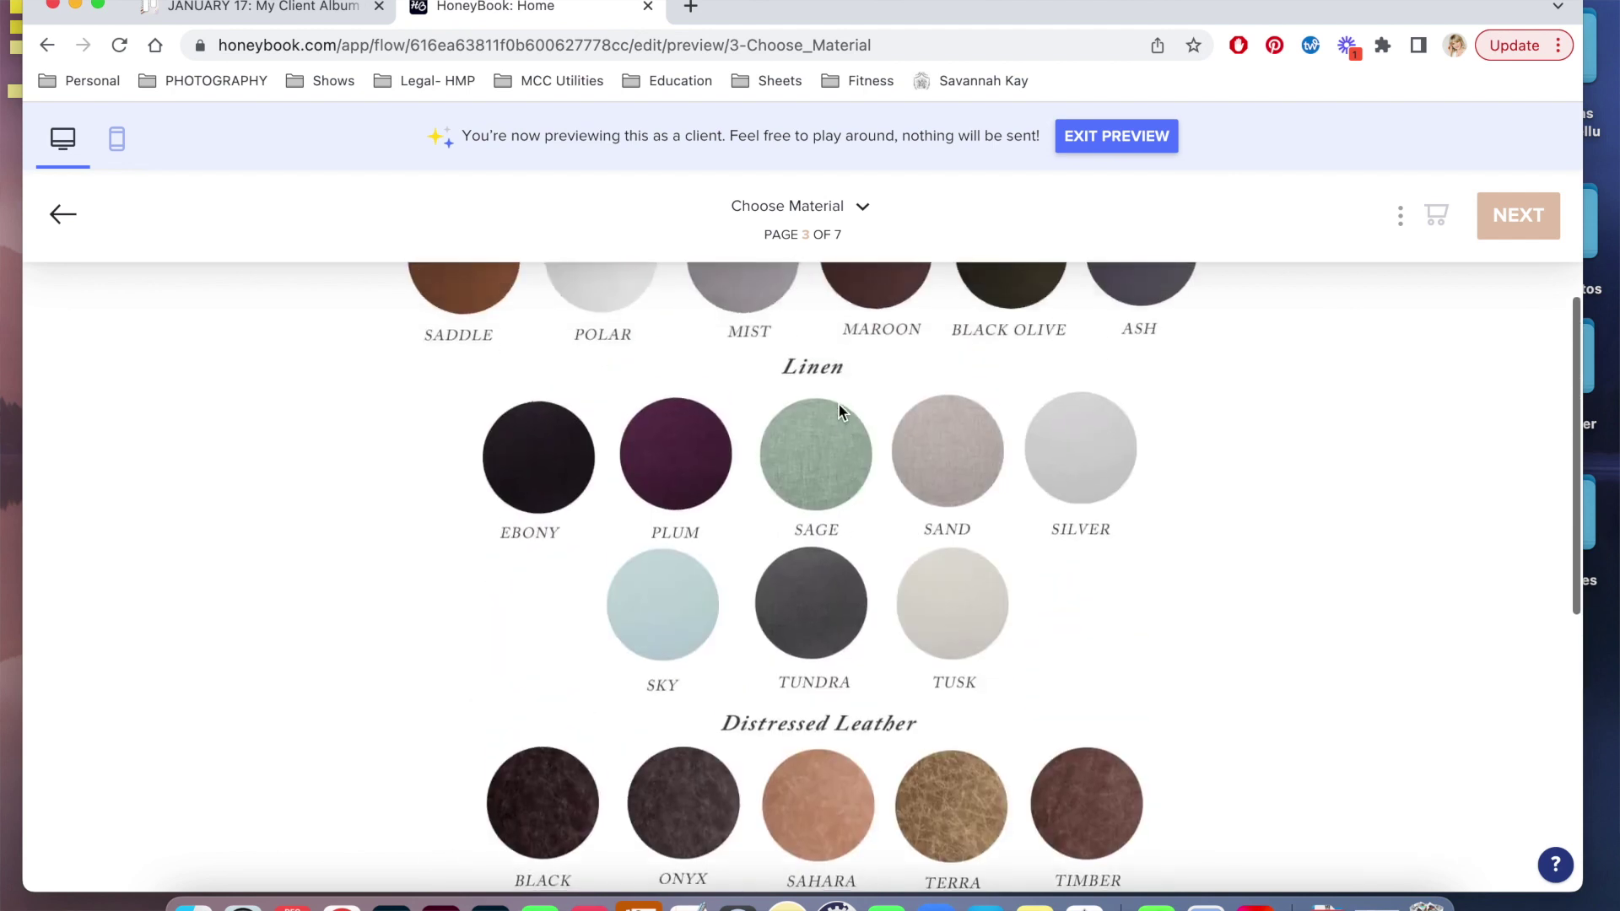
scroll(811, 612, down, 7)
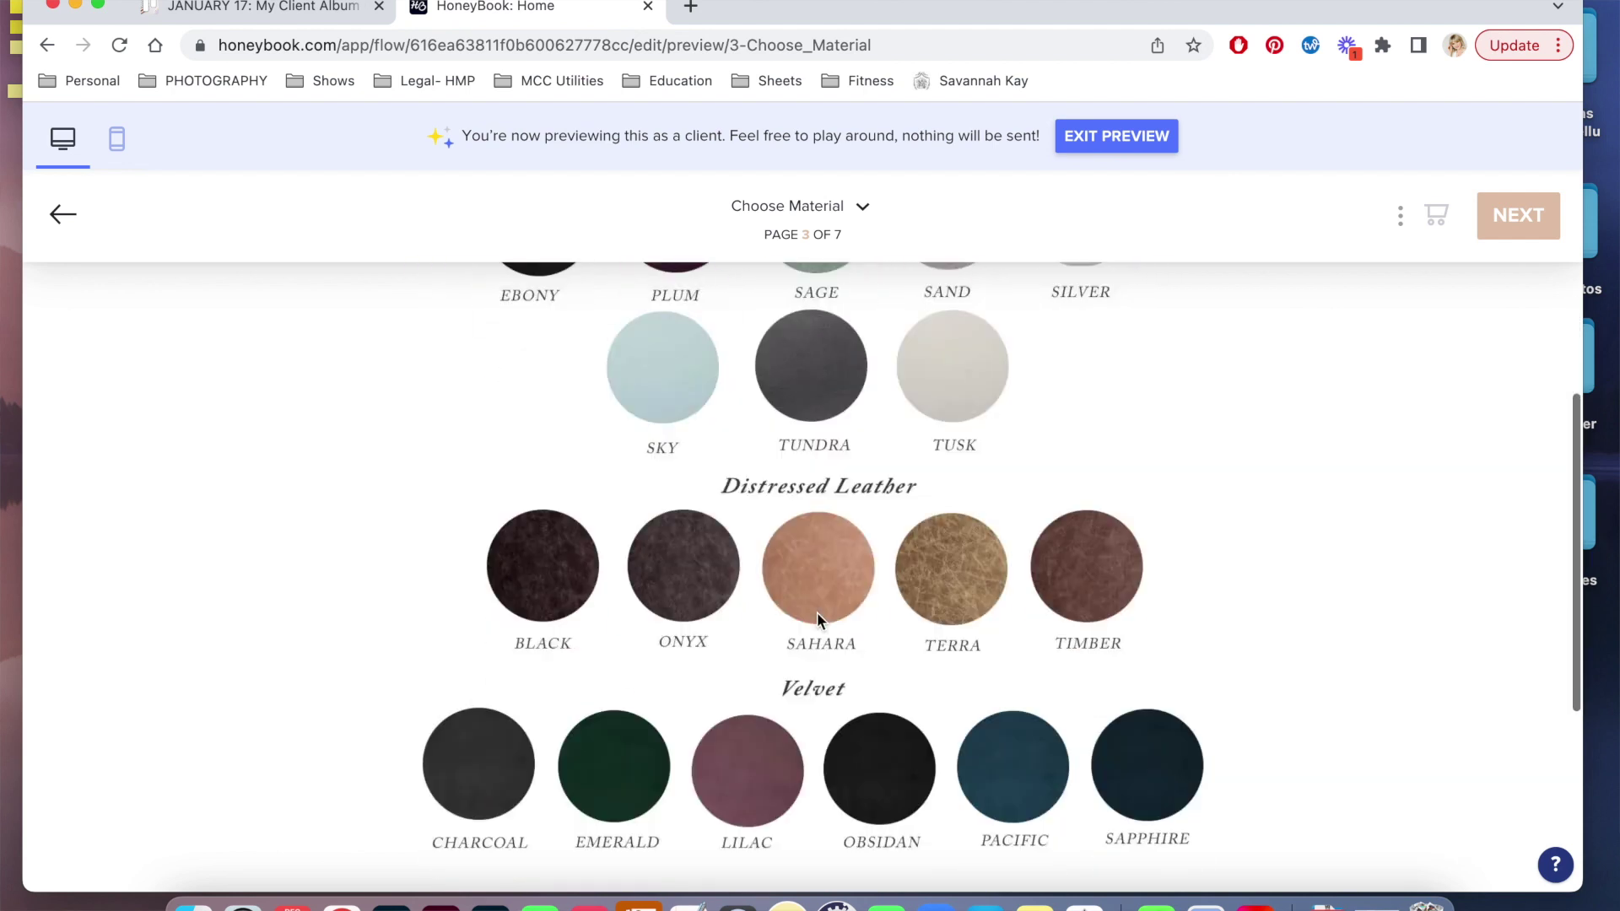
click(1531, 217)
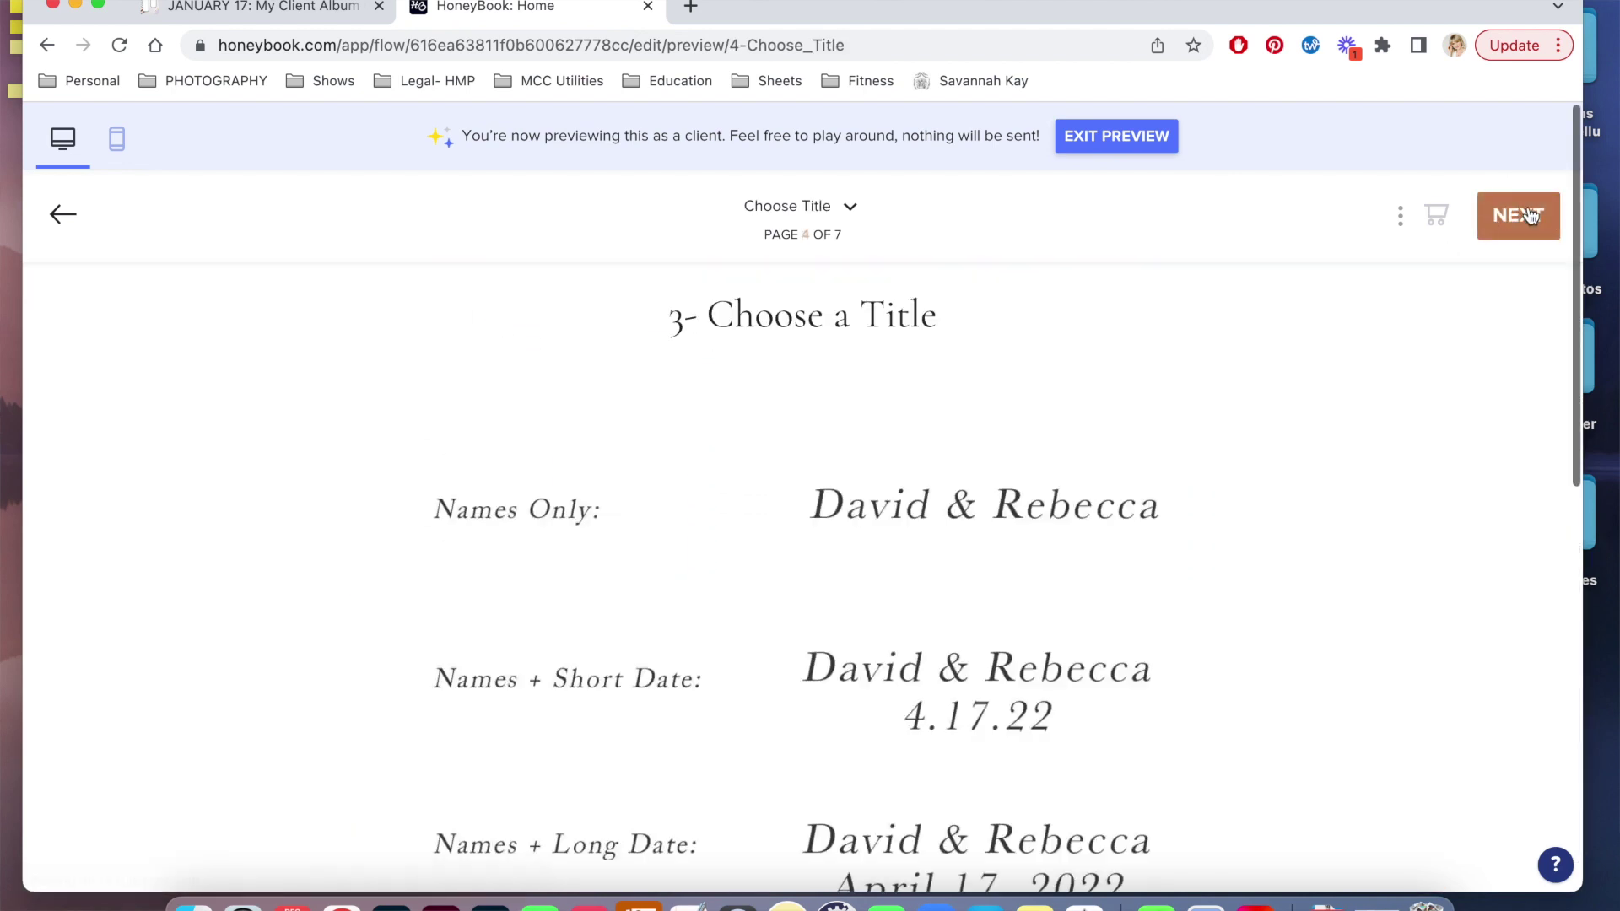
Review the sample cover titles and the Line 1 and Line 2 title fields, and continue to the FAQ page
scroll(1366, 496, down, 1)
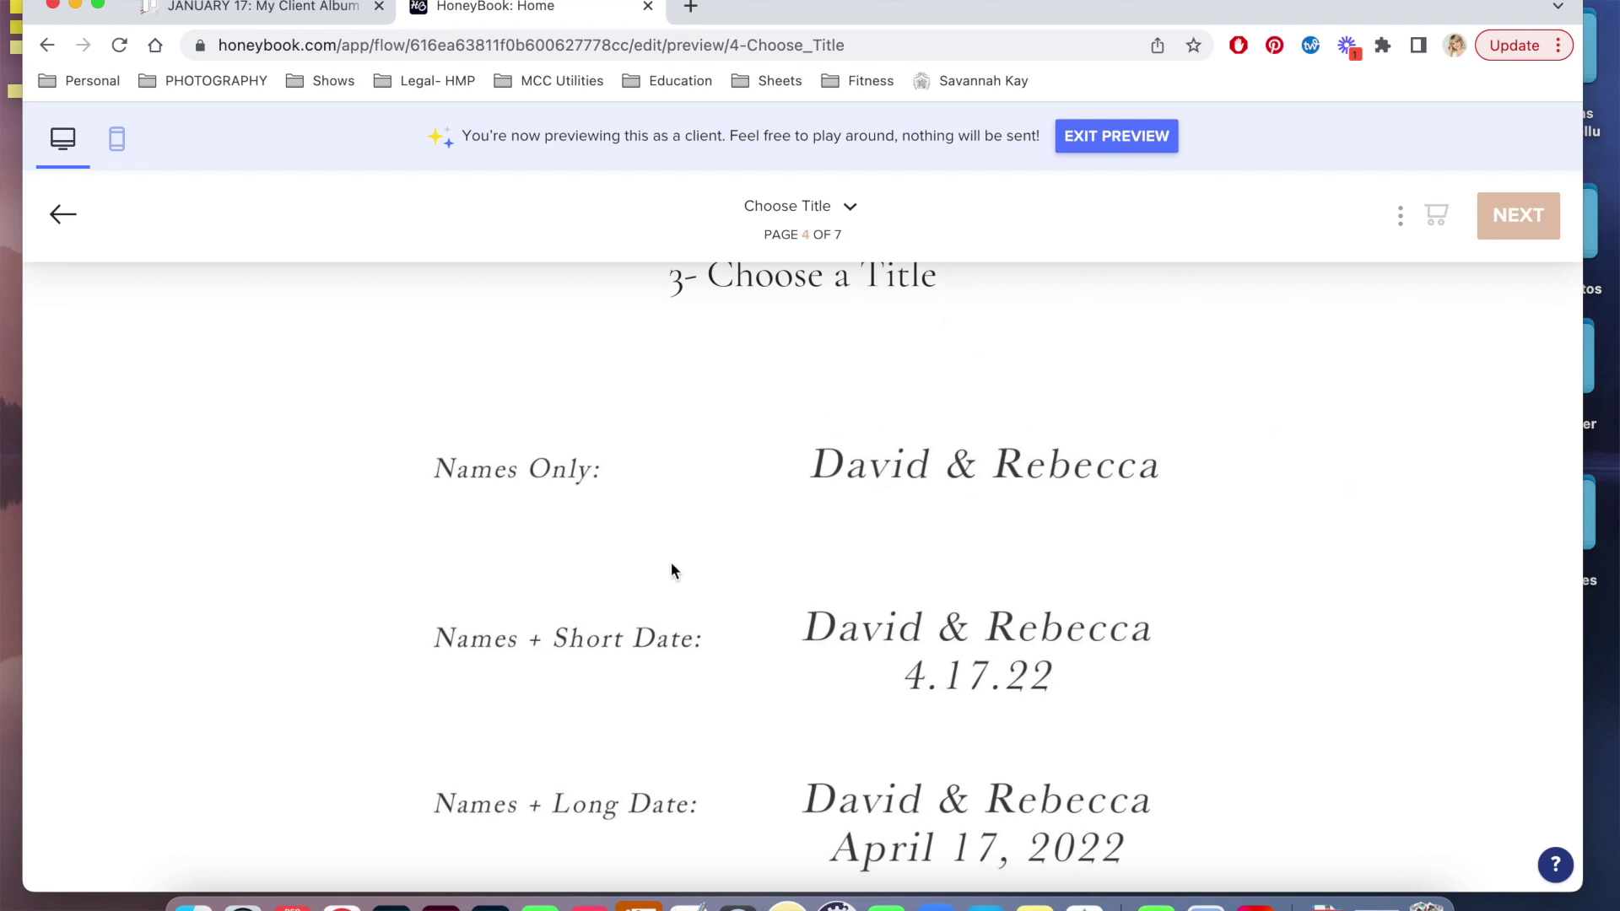
scroll(552, 599, down, 2)
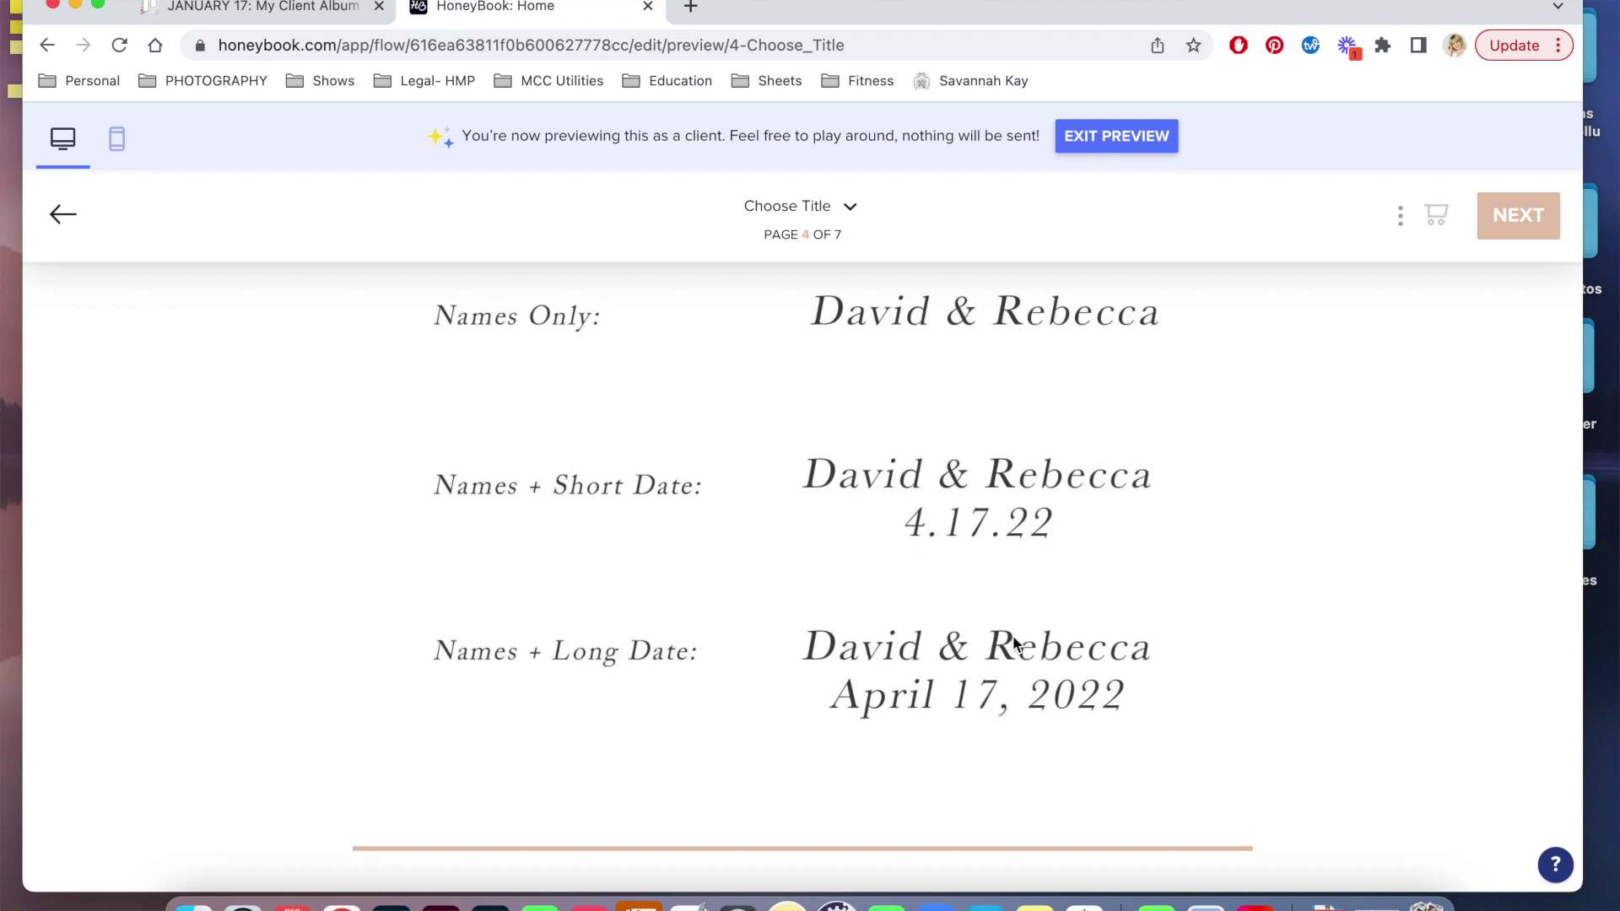
scroll(1150, 695, down, 3)
scroll(1150, 696, down, 5)
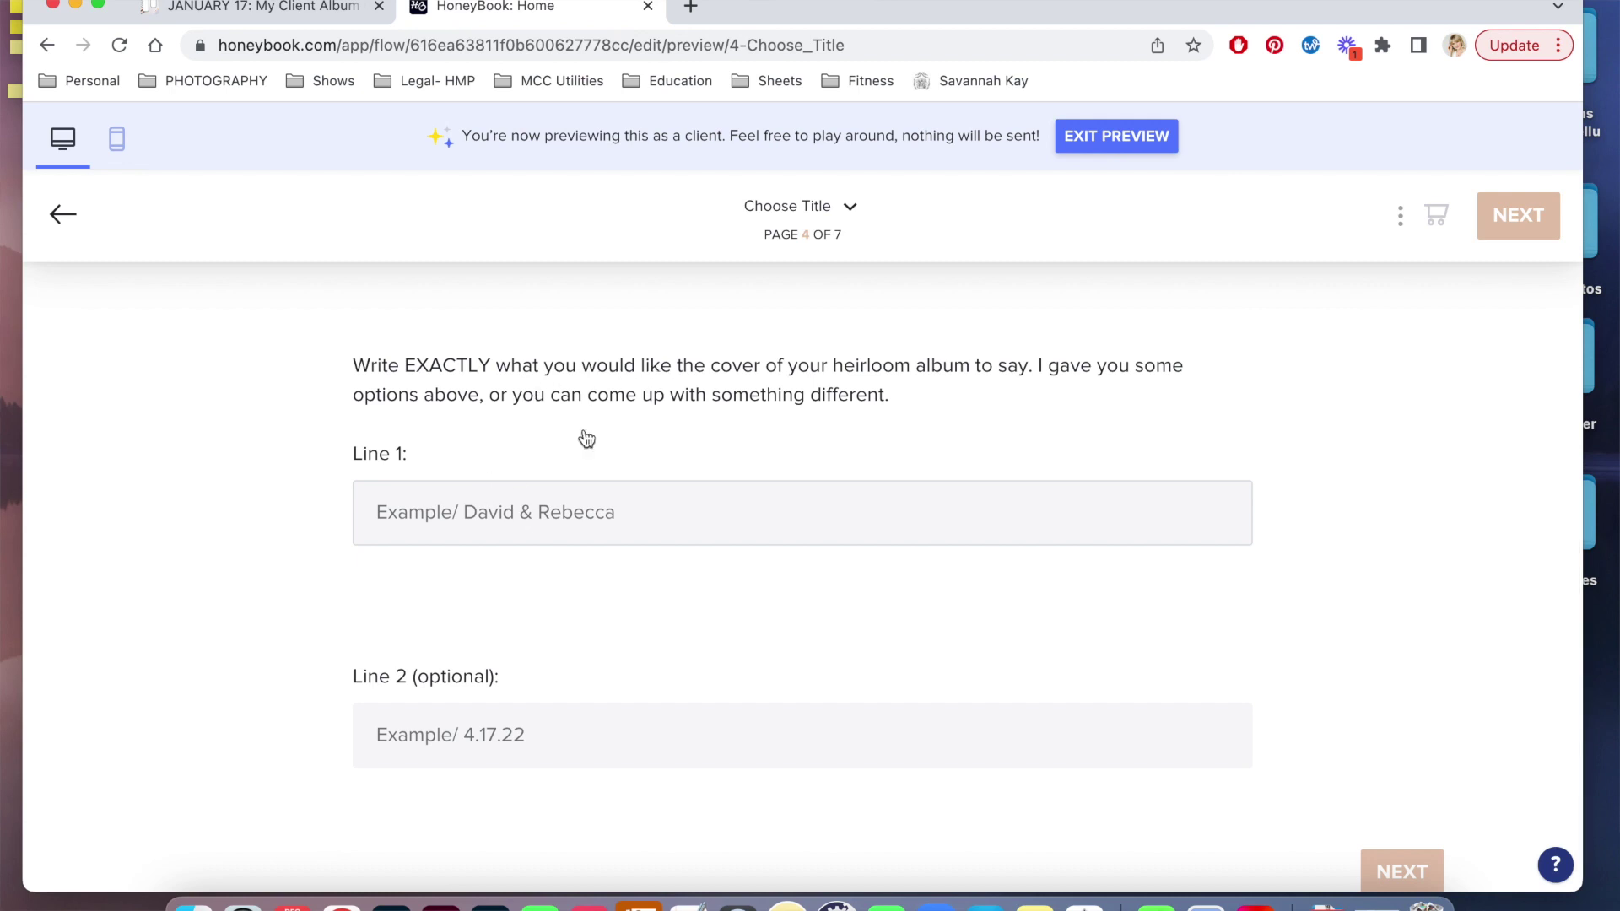
scroll(638, 505, down, 1)
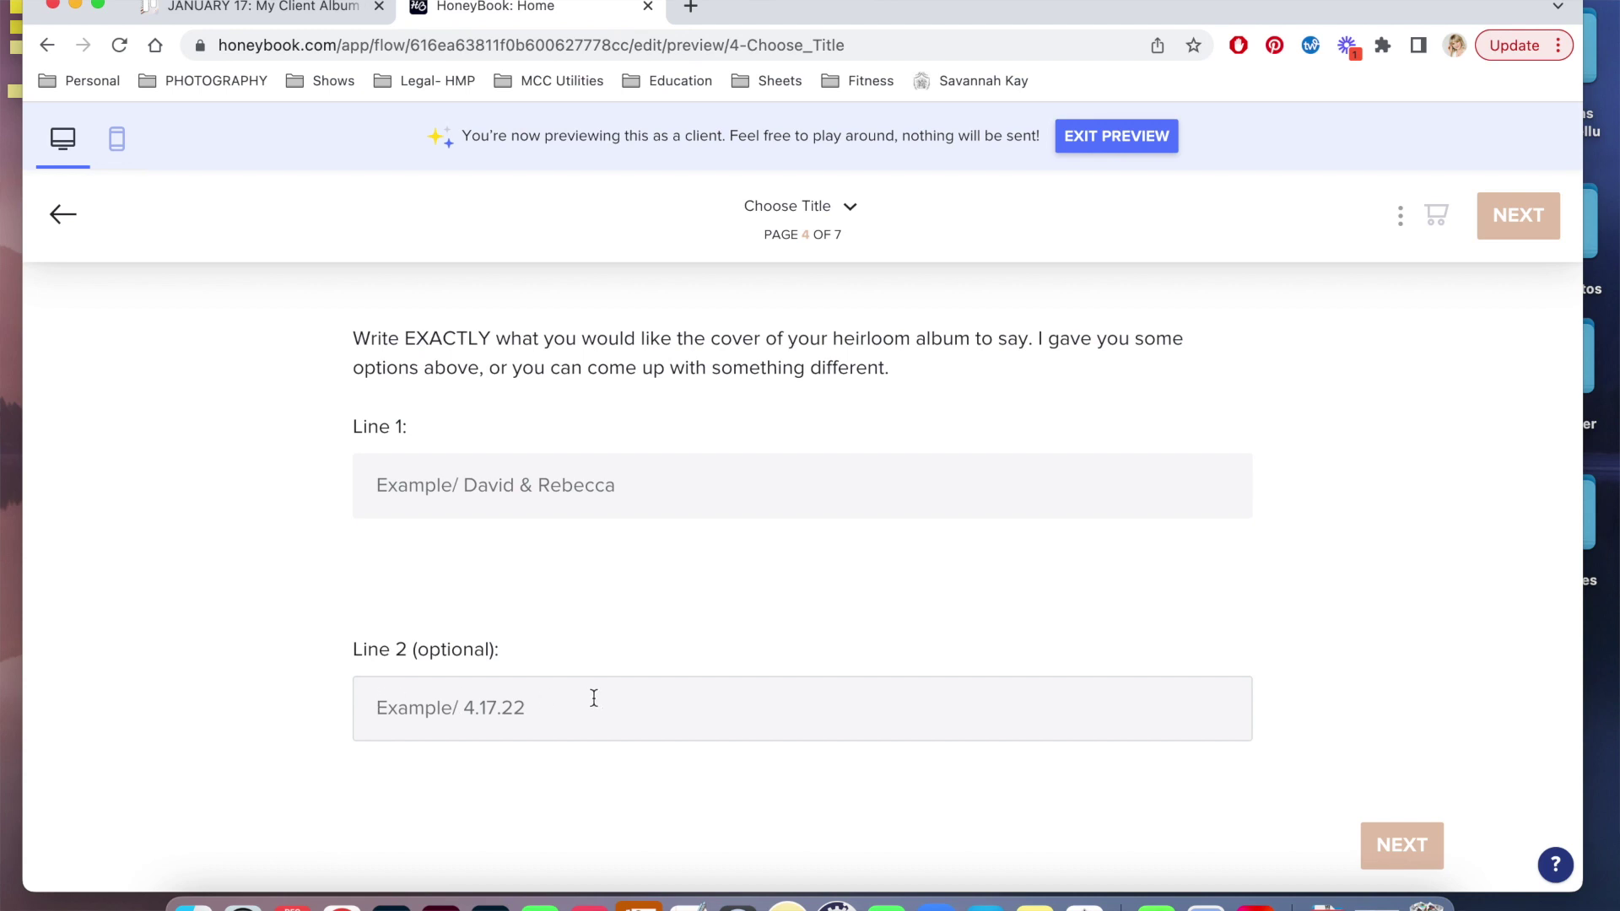
click(1401, 846)
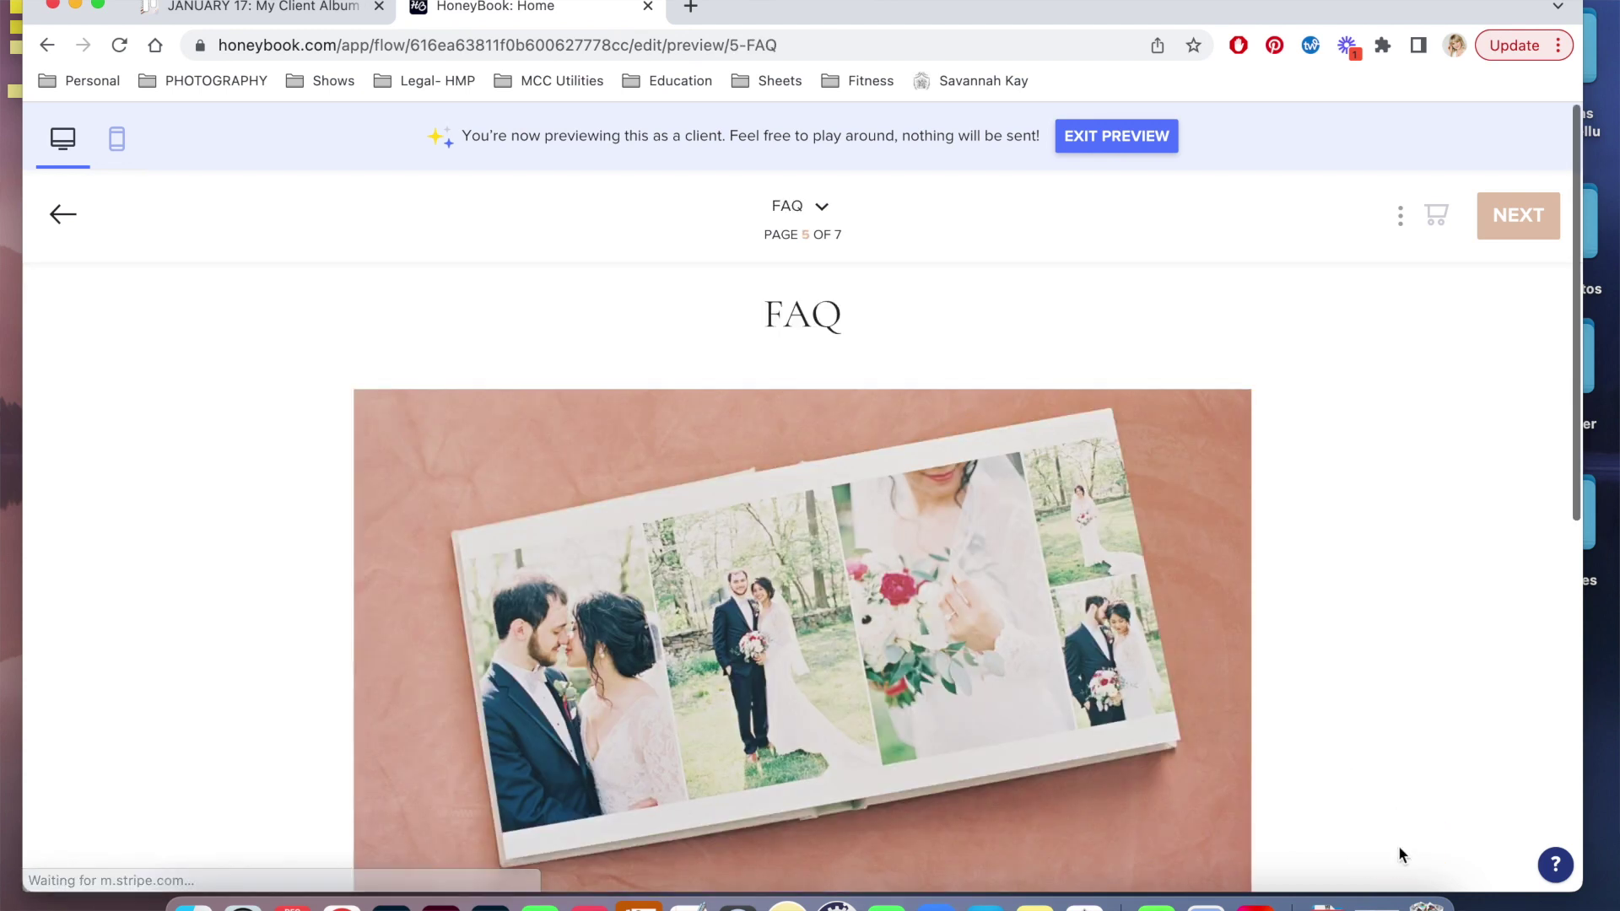
Read the FAQ answers about album page counts, image selection, revisions, 8x8 albums and delivery time
scroll(1283, 541, down, 3)
scroll(1283, 541, up, 3)
scroll(1283, 541, down, 4)
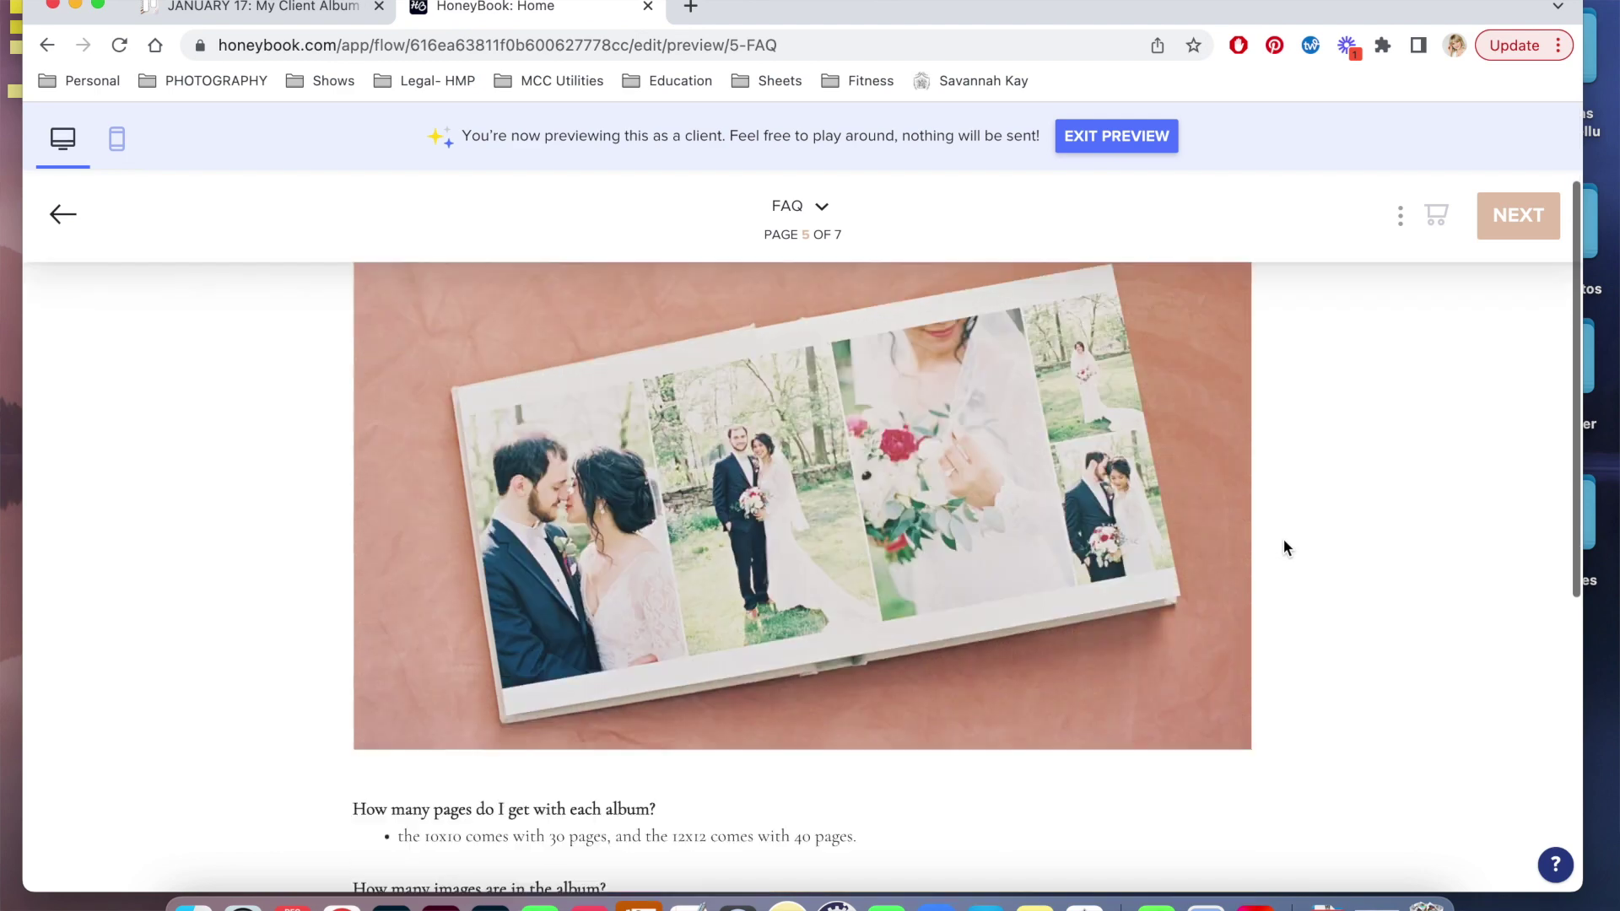
scroll(1283, 540, down, 2)
scroll(1283, 541, up, 4)
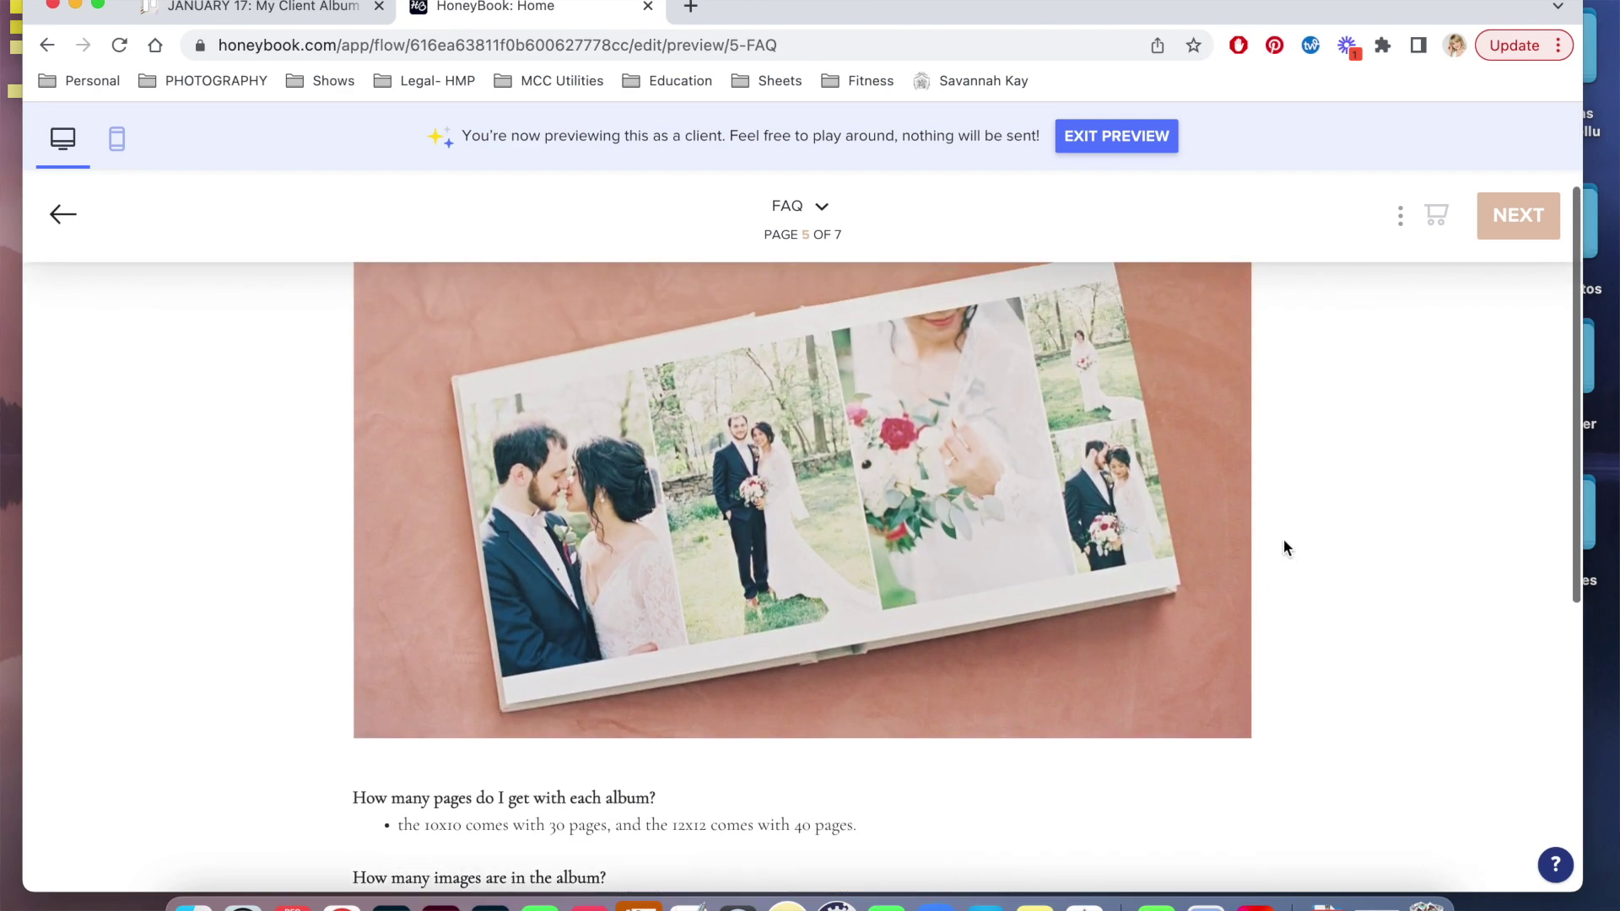
scroll(1283, 541, down, 3)
scroll(1282, 540, down, 2)
scroll(1282, 541, down, 2)
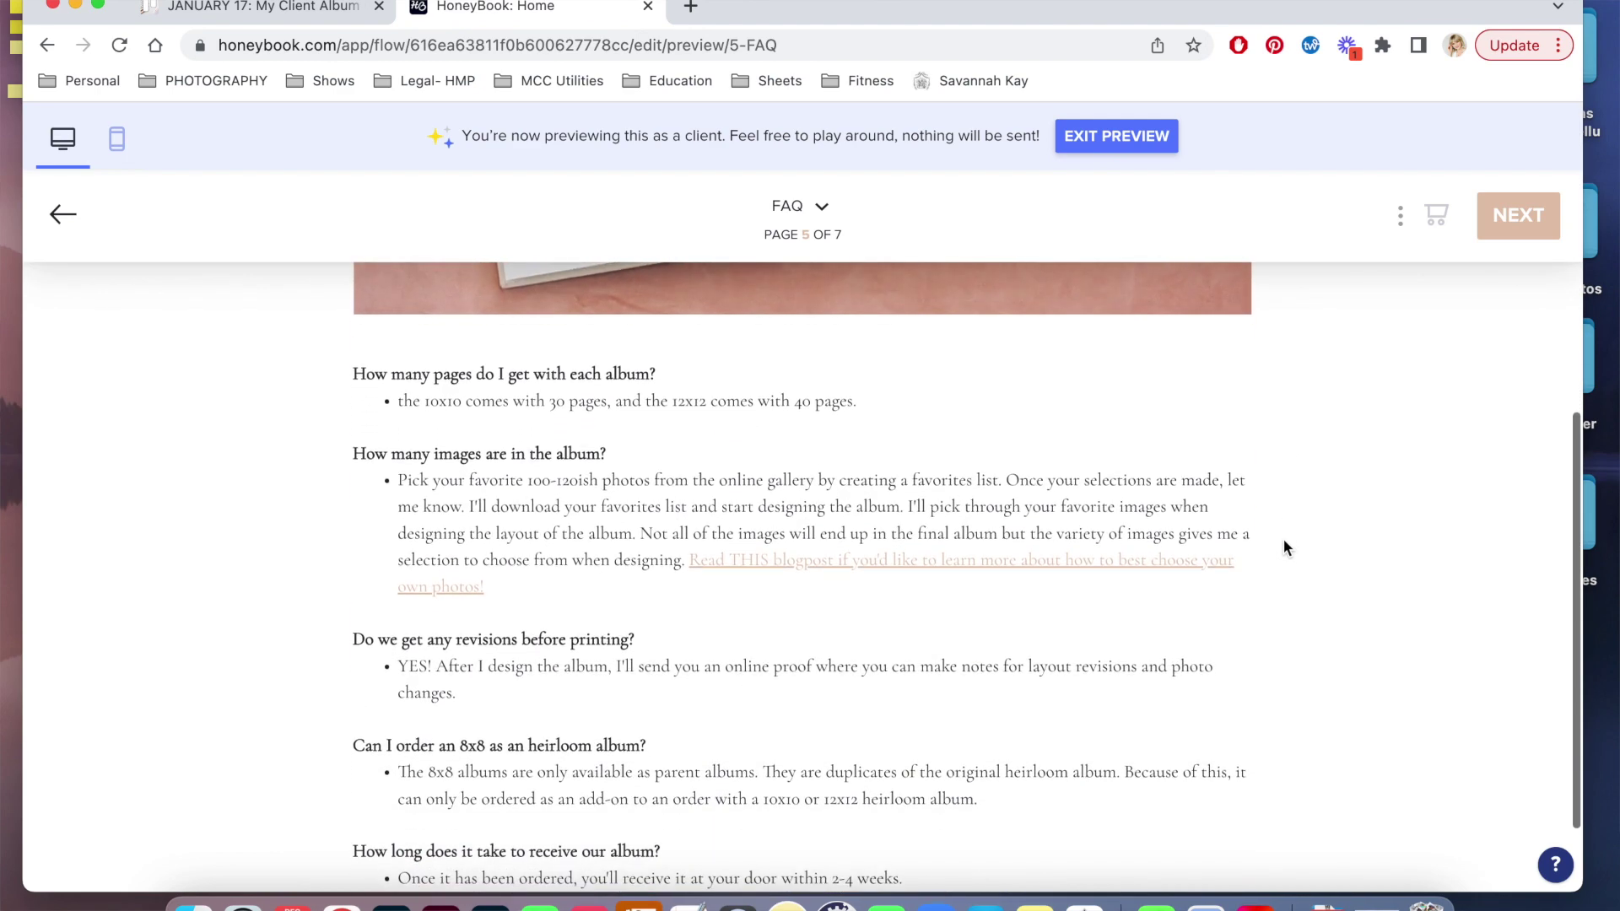
scroll(1283, 547, down, 2)
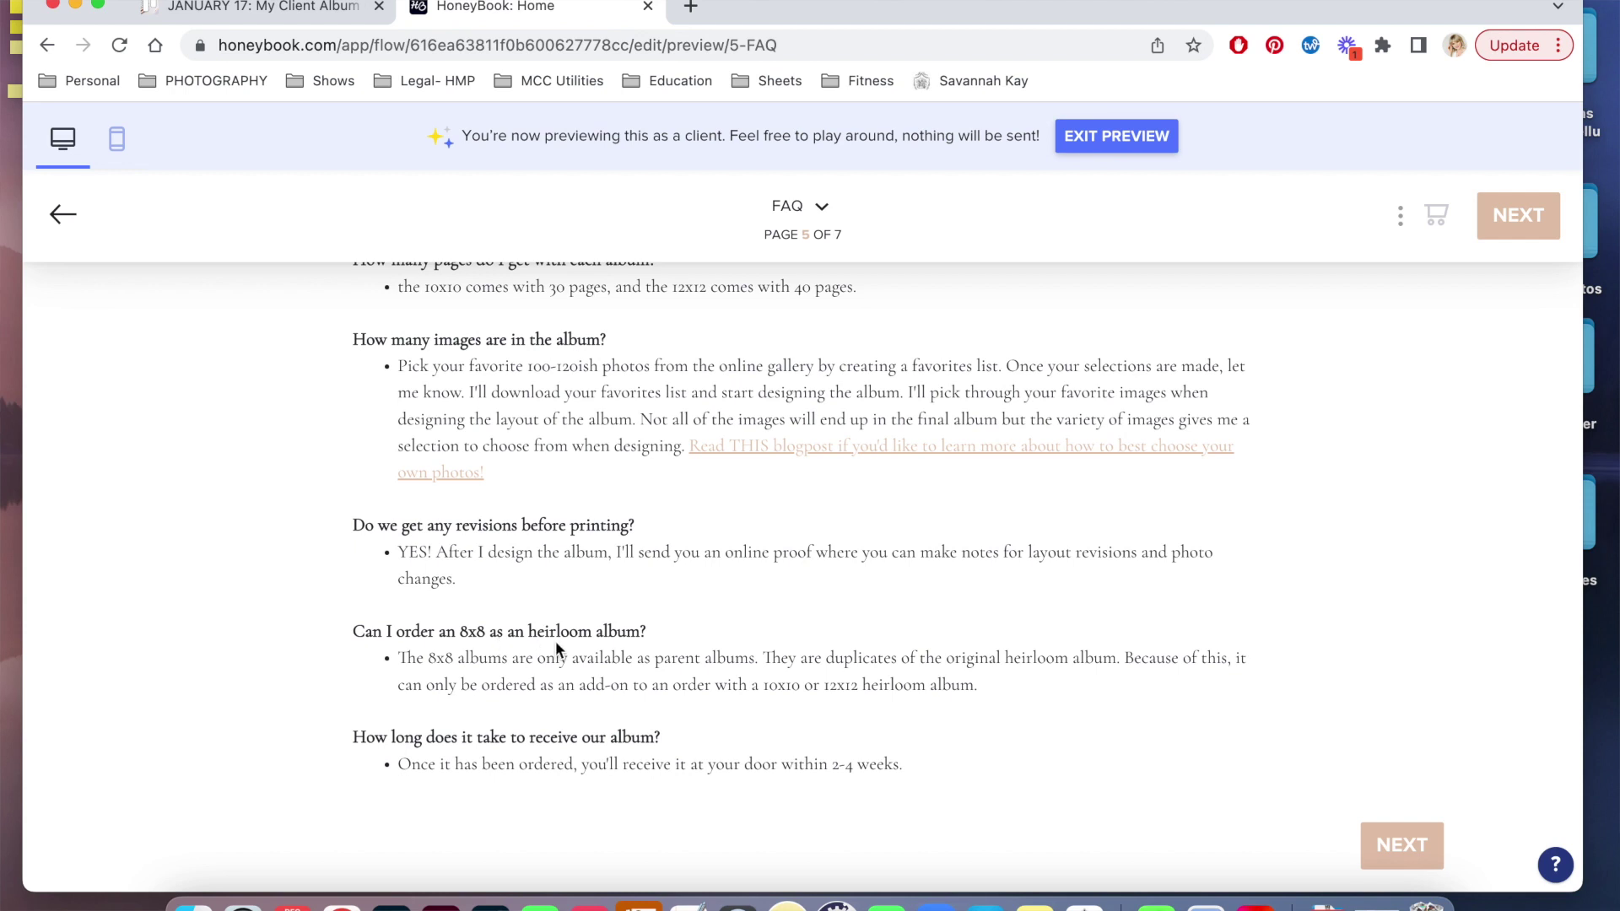
scroll(552, 641, up, 5)
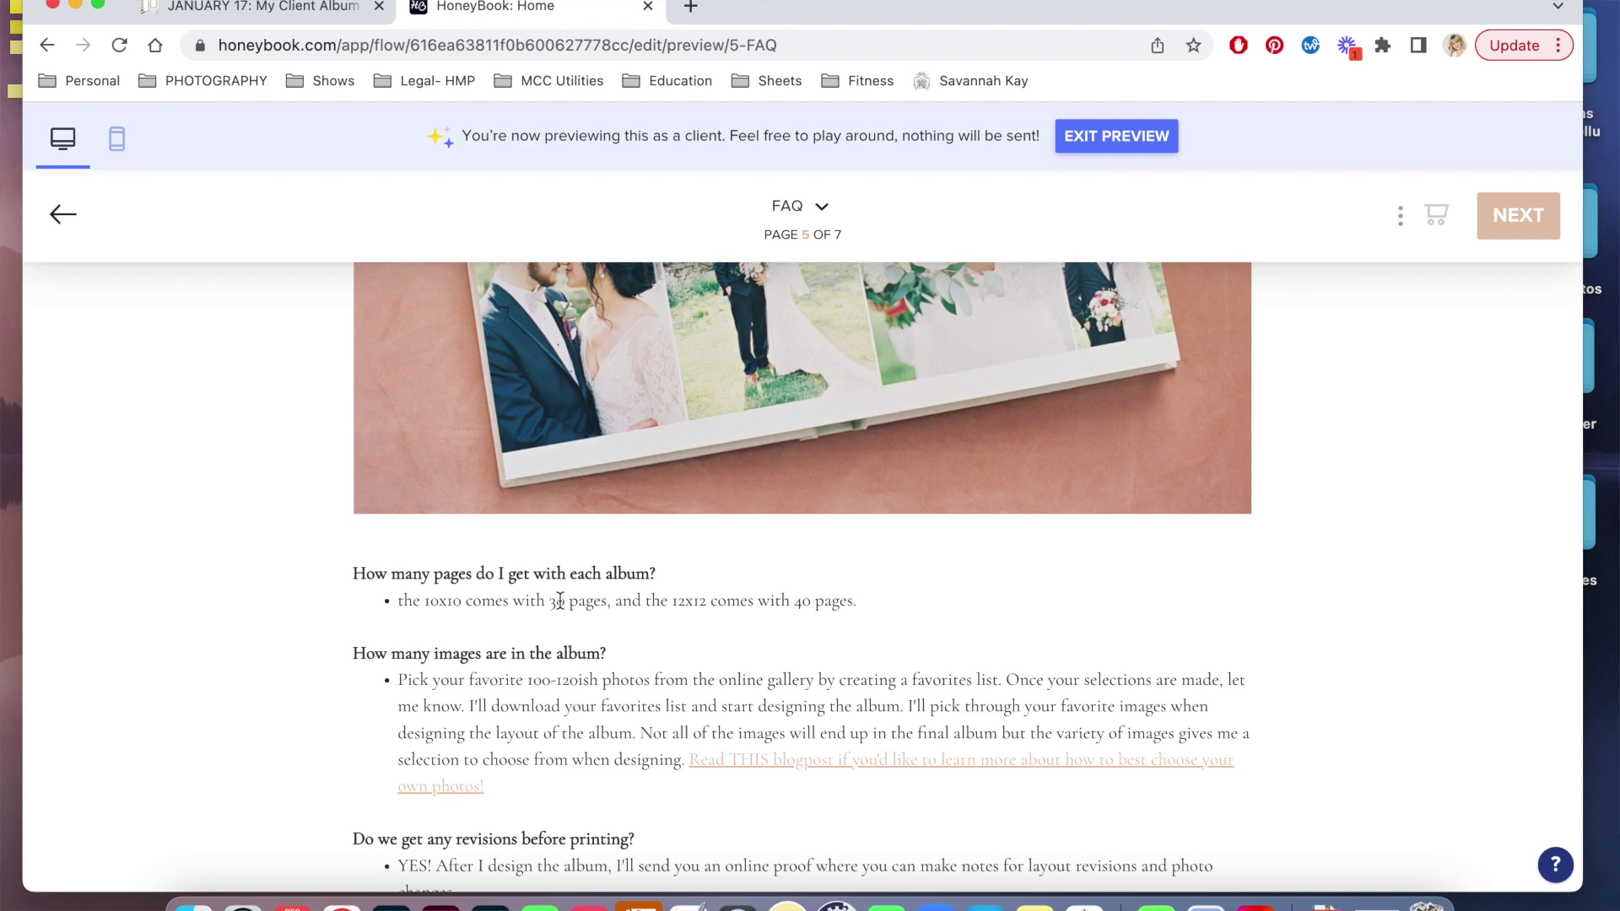
scroll(560, 600, down, 5)
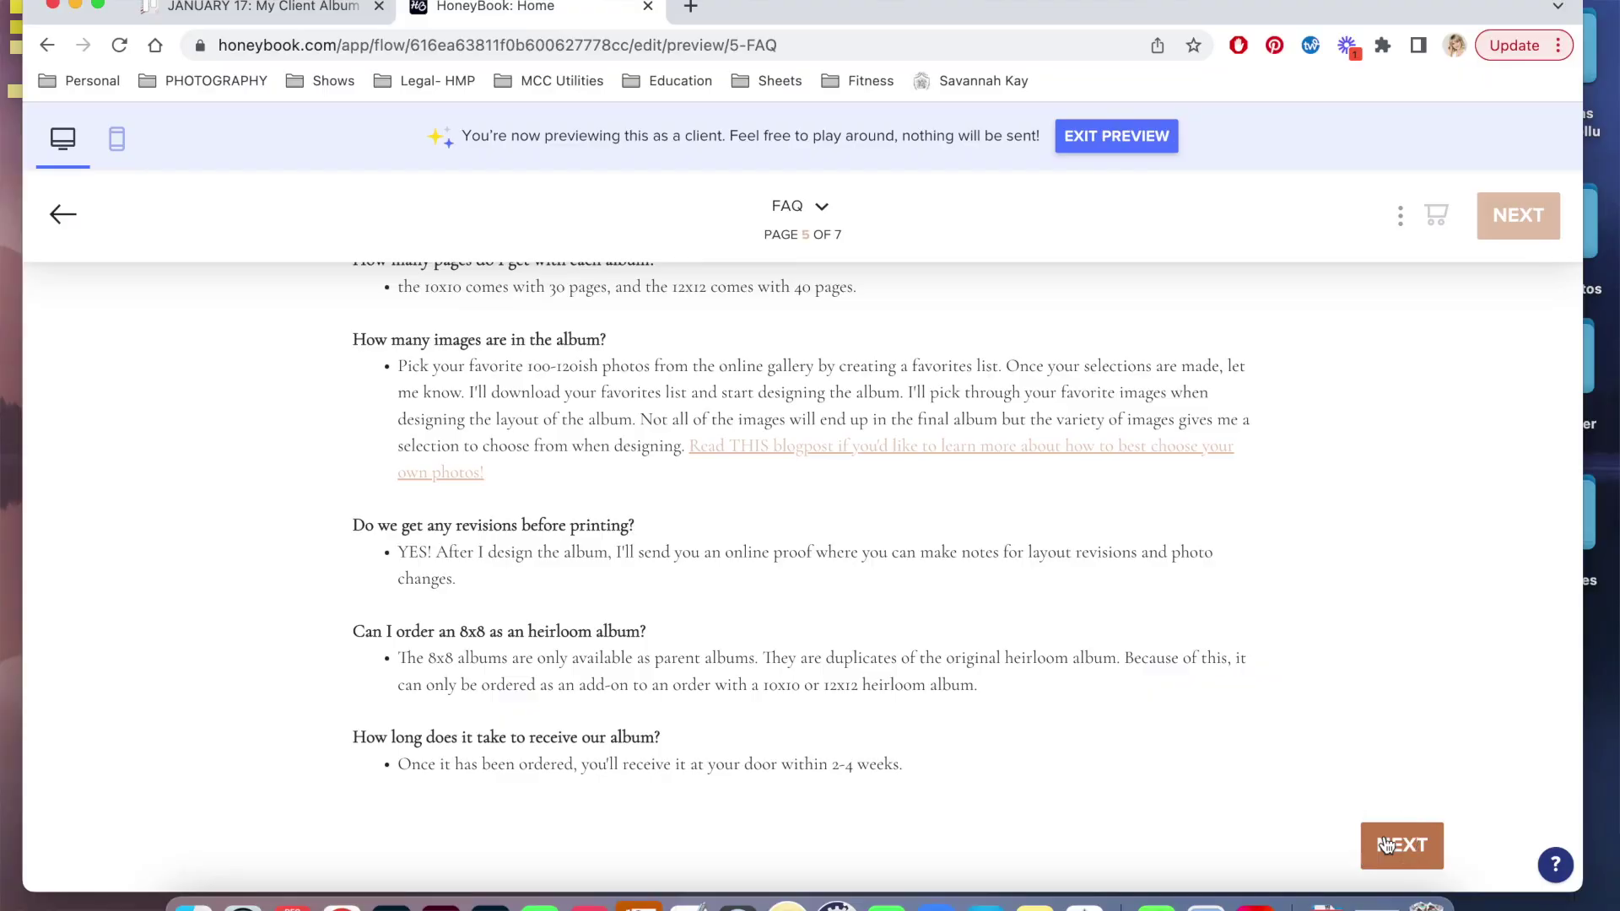
Continue to the Final Selections page and view the answer choices for how the 100-120 images are selected, without choosing one
click(1400, 842)
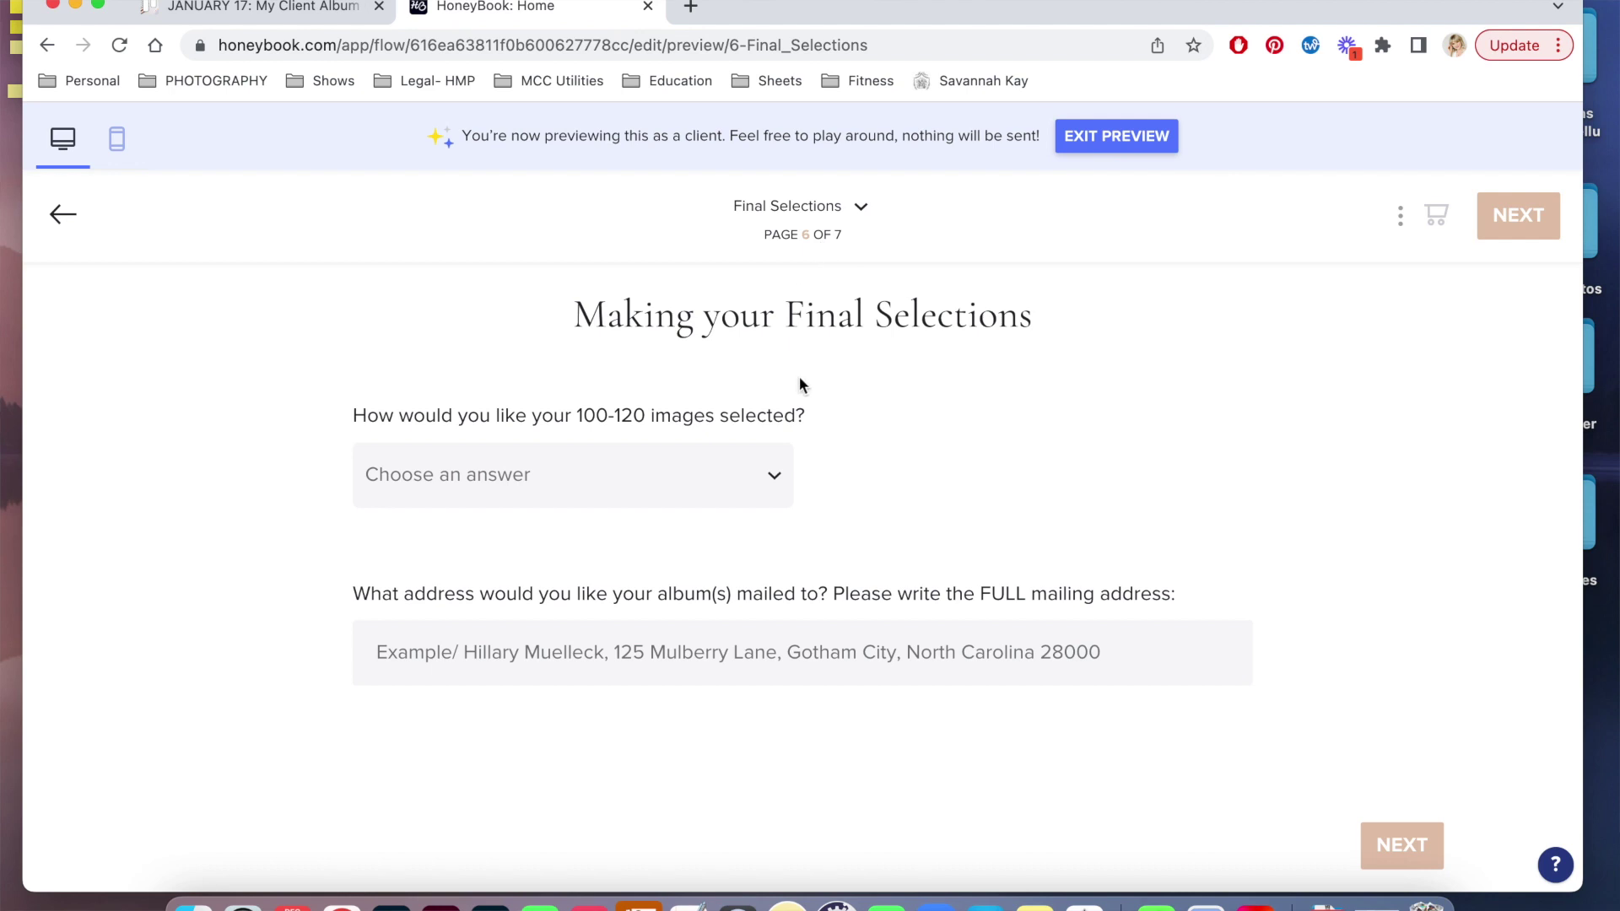
click(771, 477)
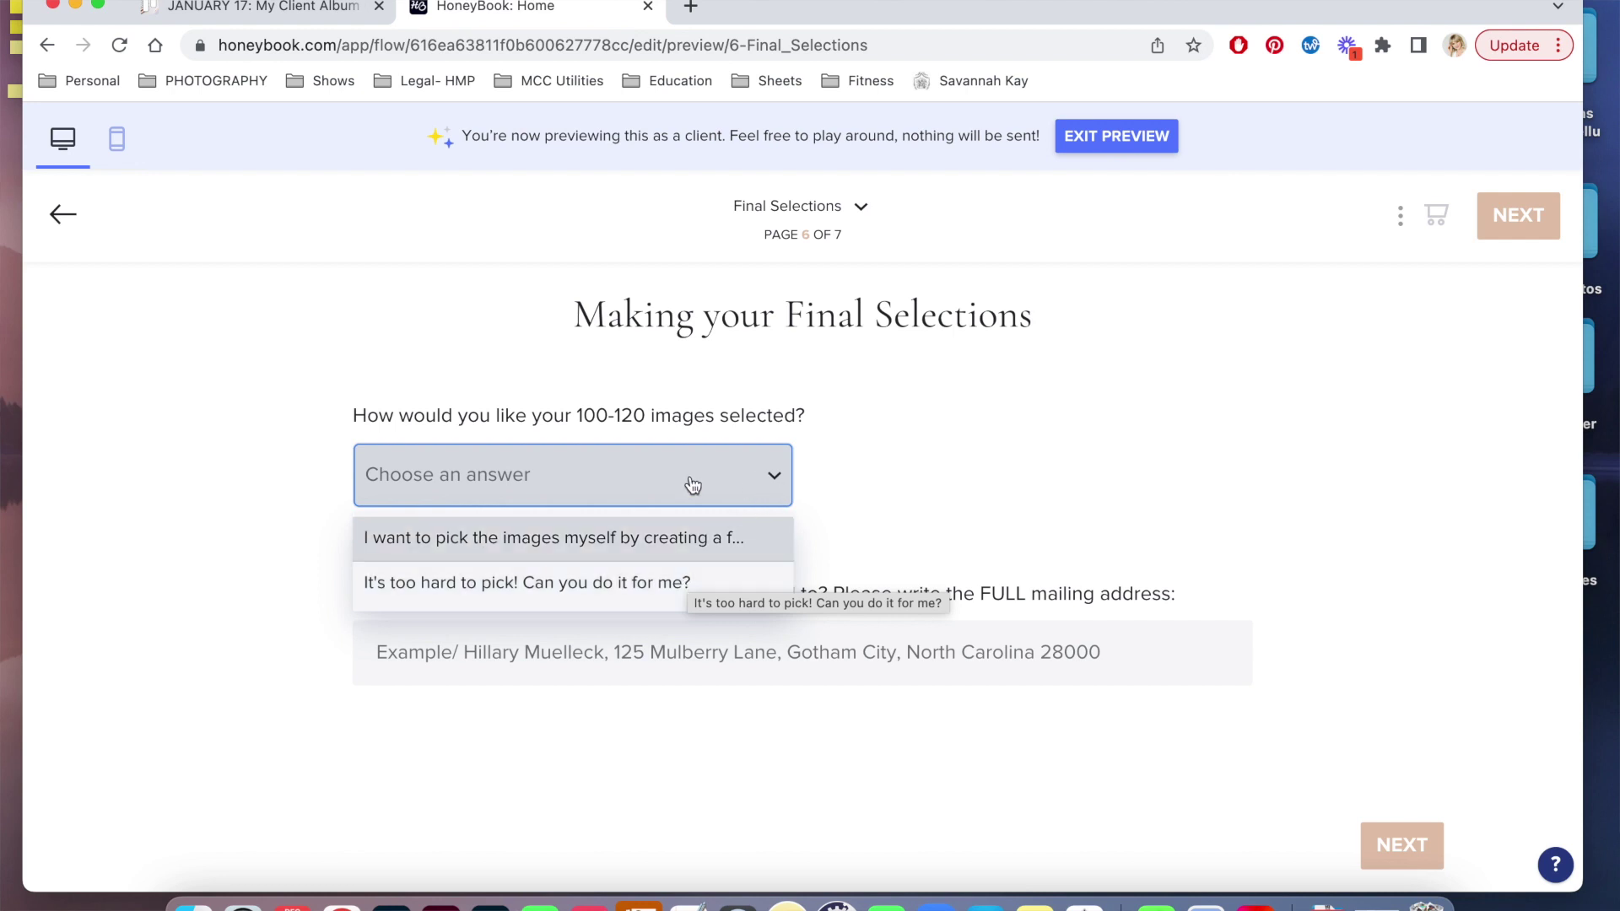
click(950, 458)
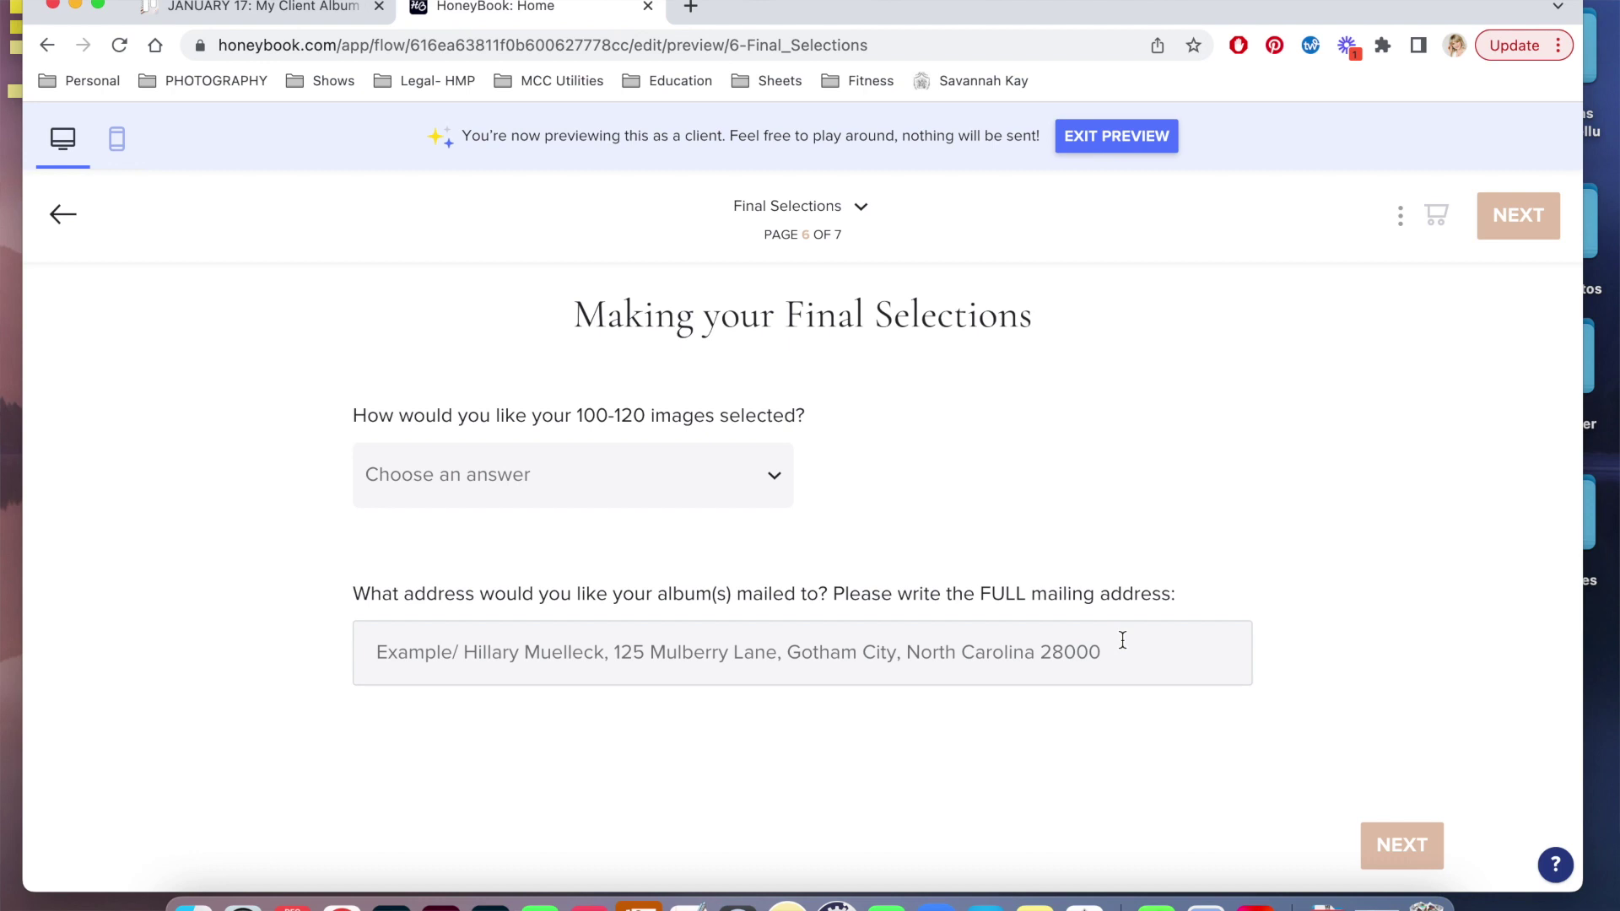
Continue to the closing Can't wait! page, and exit the client preview back to the templates list
click(1400, 845)
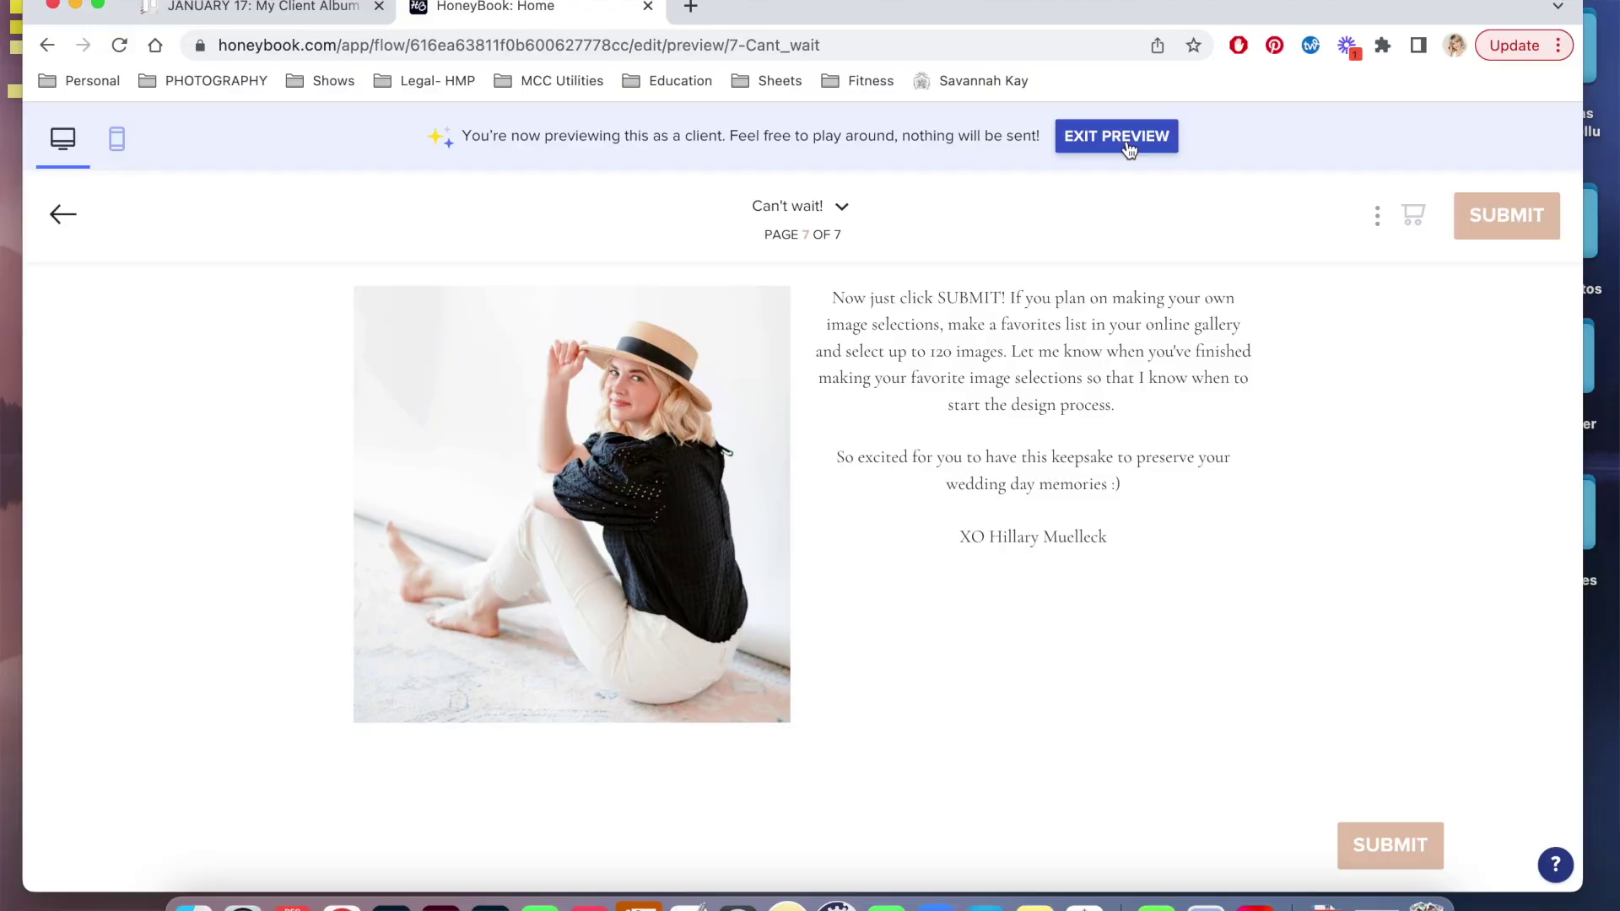
click(1127, 140)
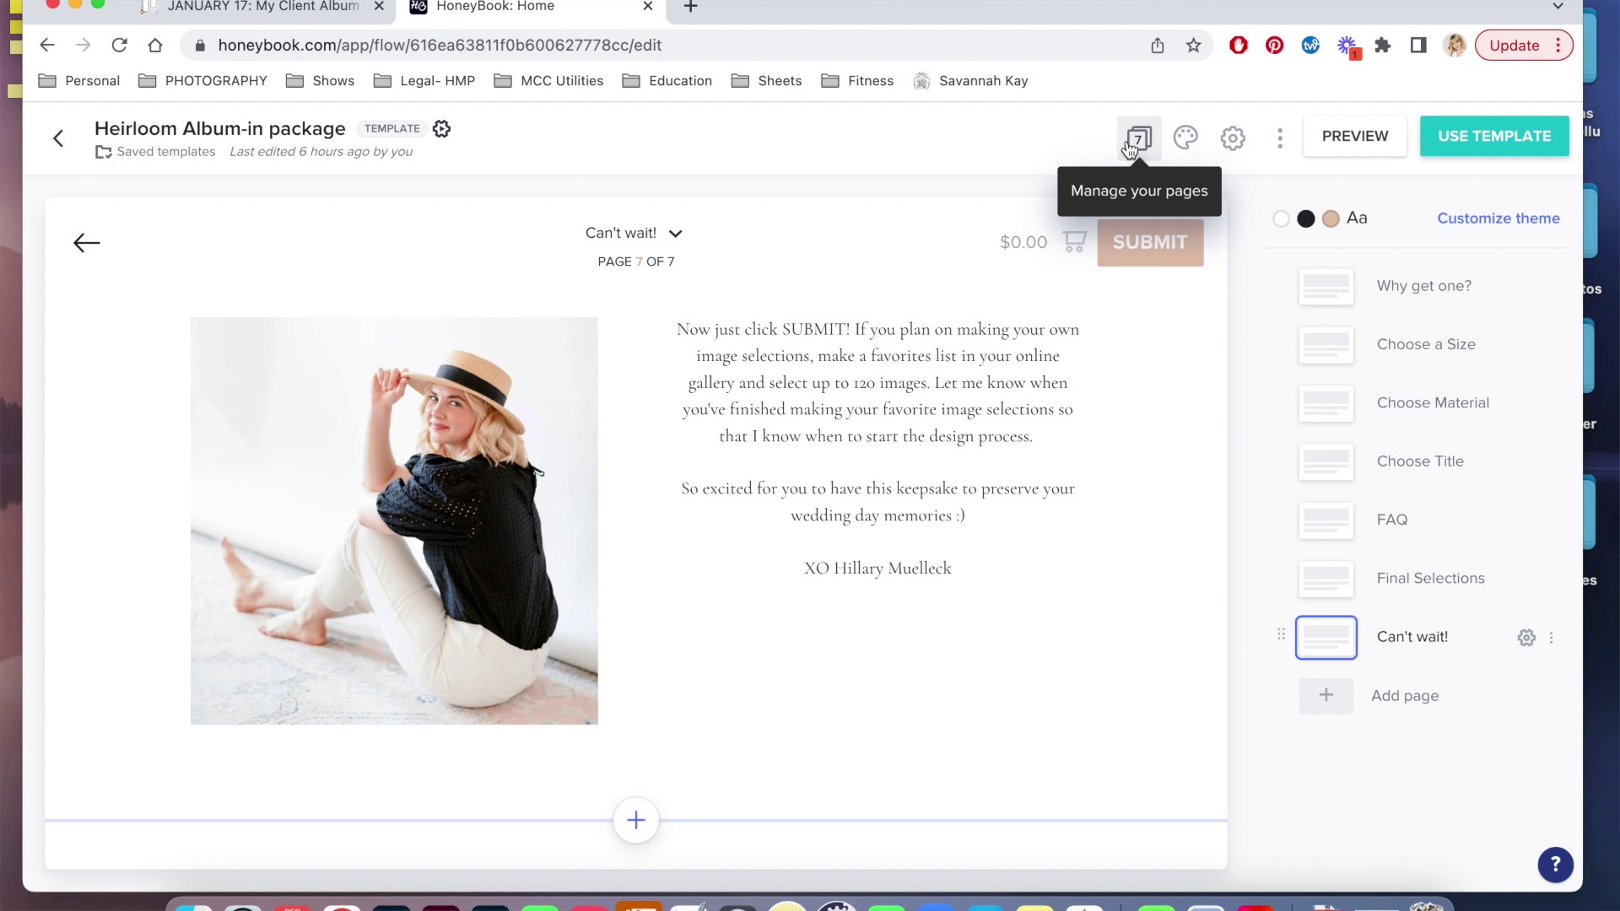
click(57, 141)
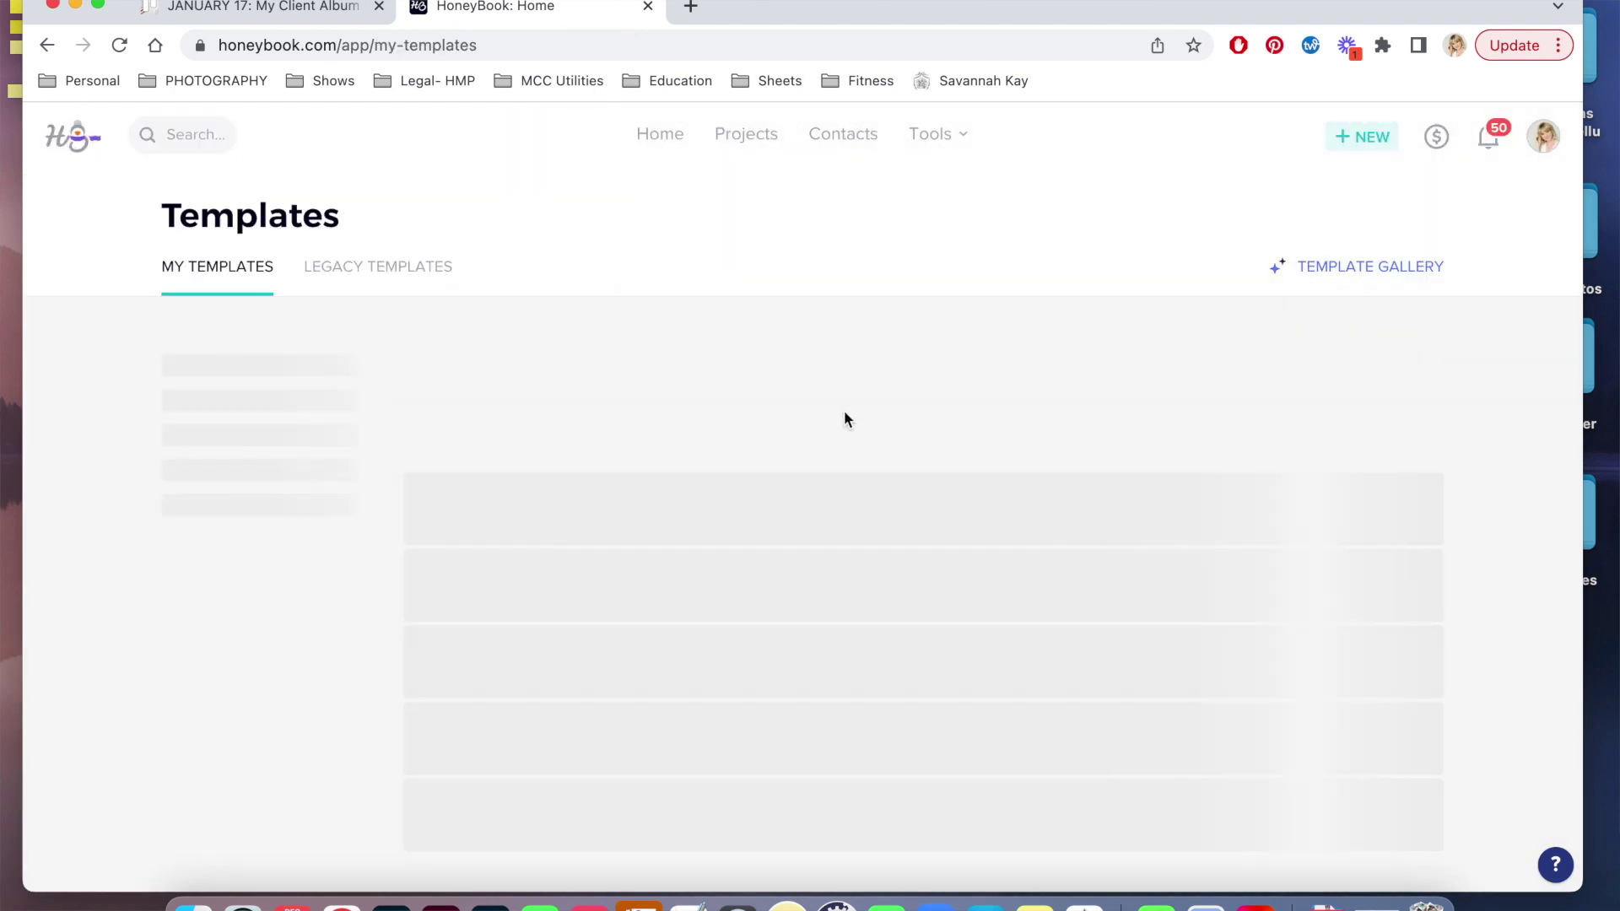
Open the Purchase an Heirloom Album template and look through the text and images of its Why get one? page
scroll(1460, 562, down, 2)
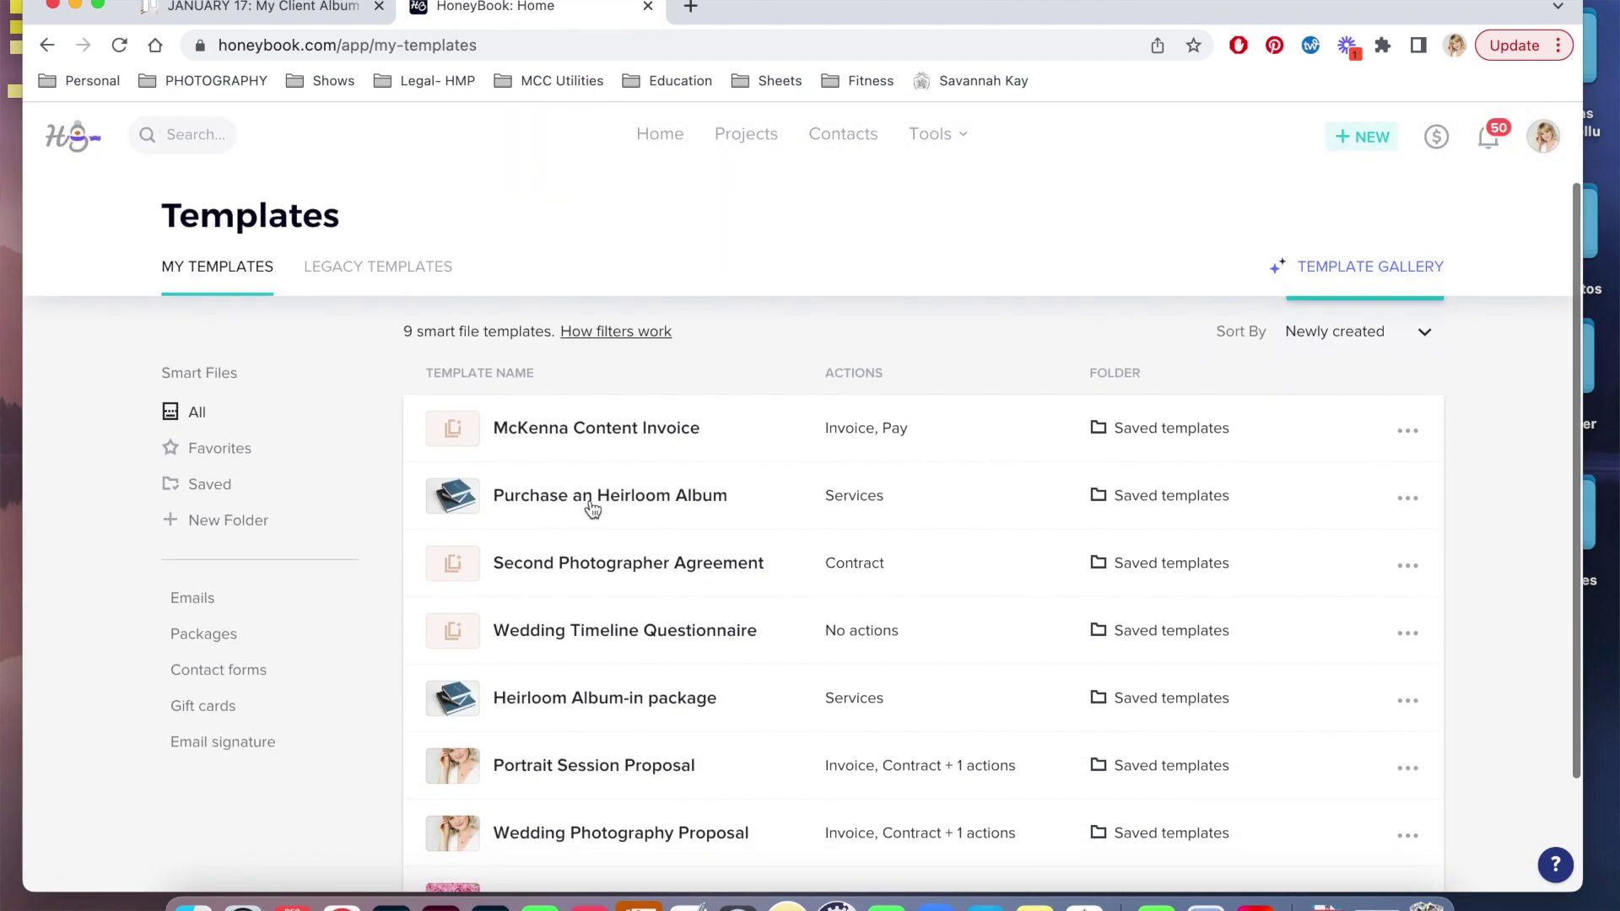
click(627, 506)
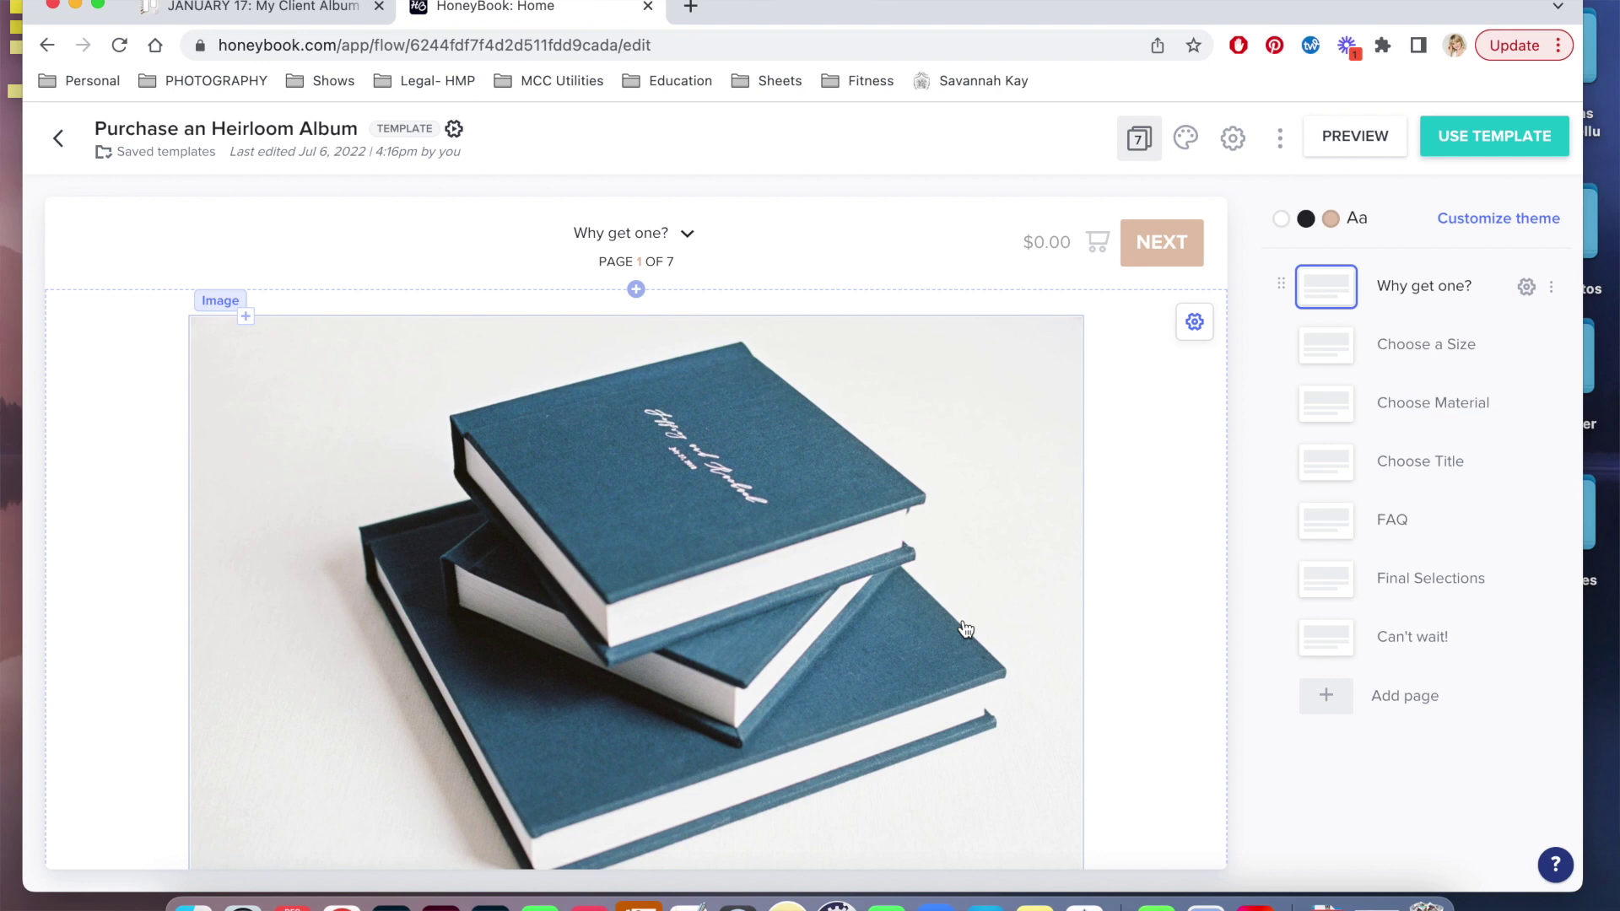
scroll(784, 713, down, 10)
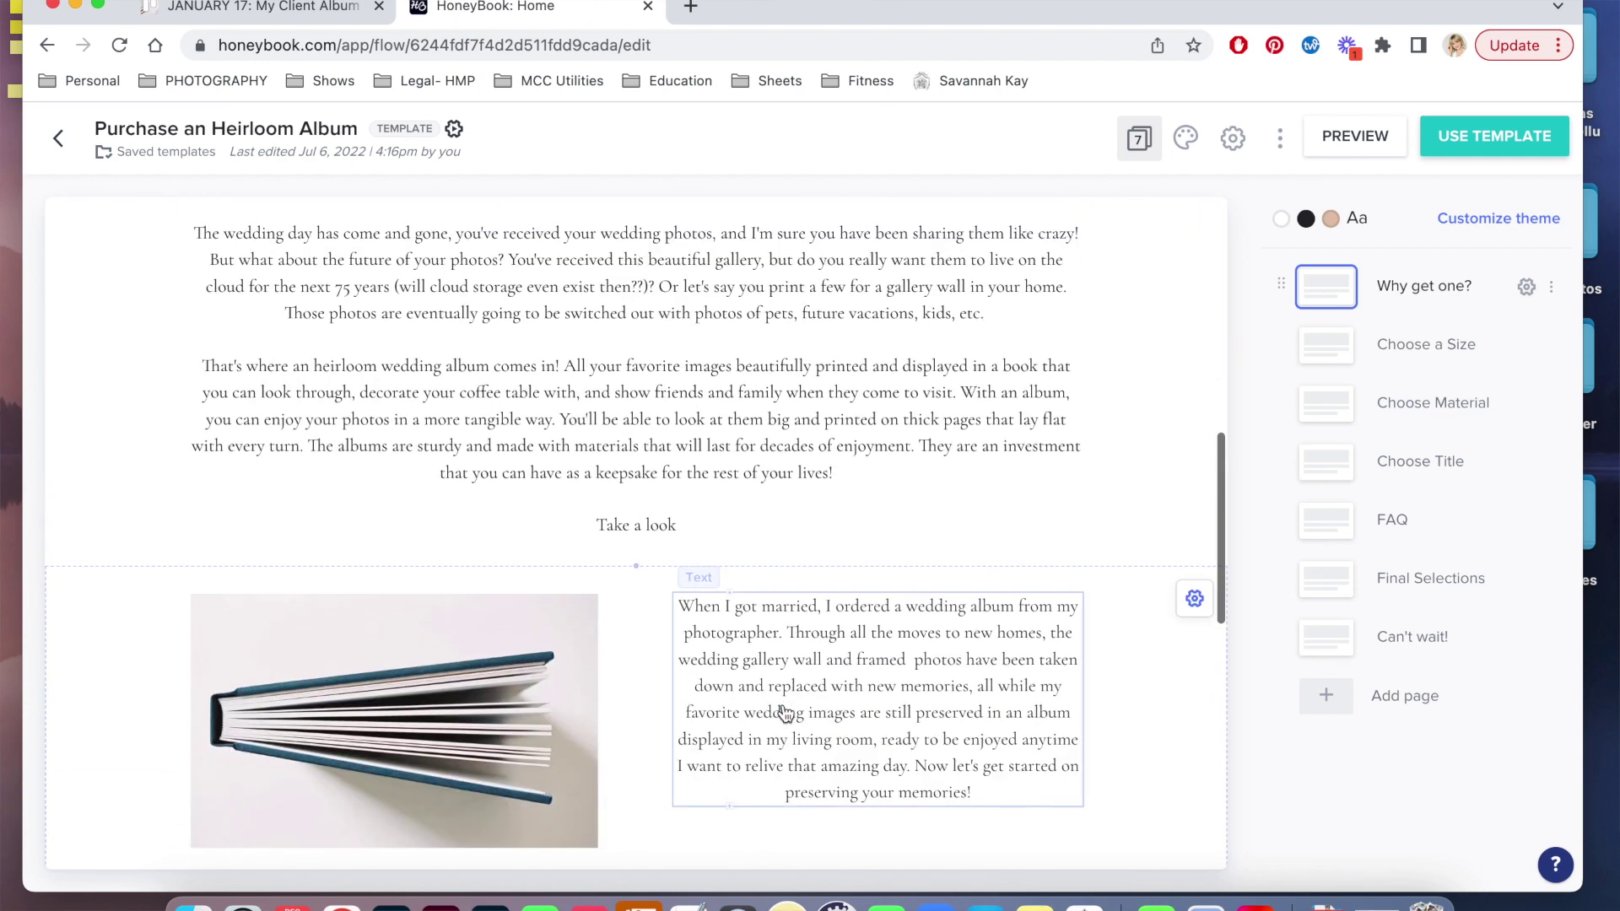
scroll(1140, 327, up, 10)
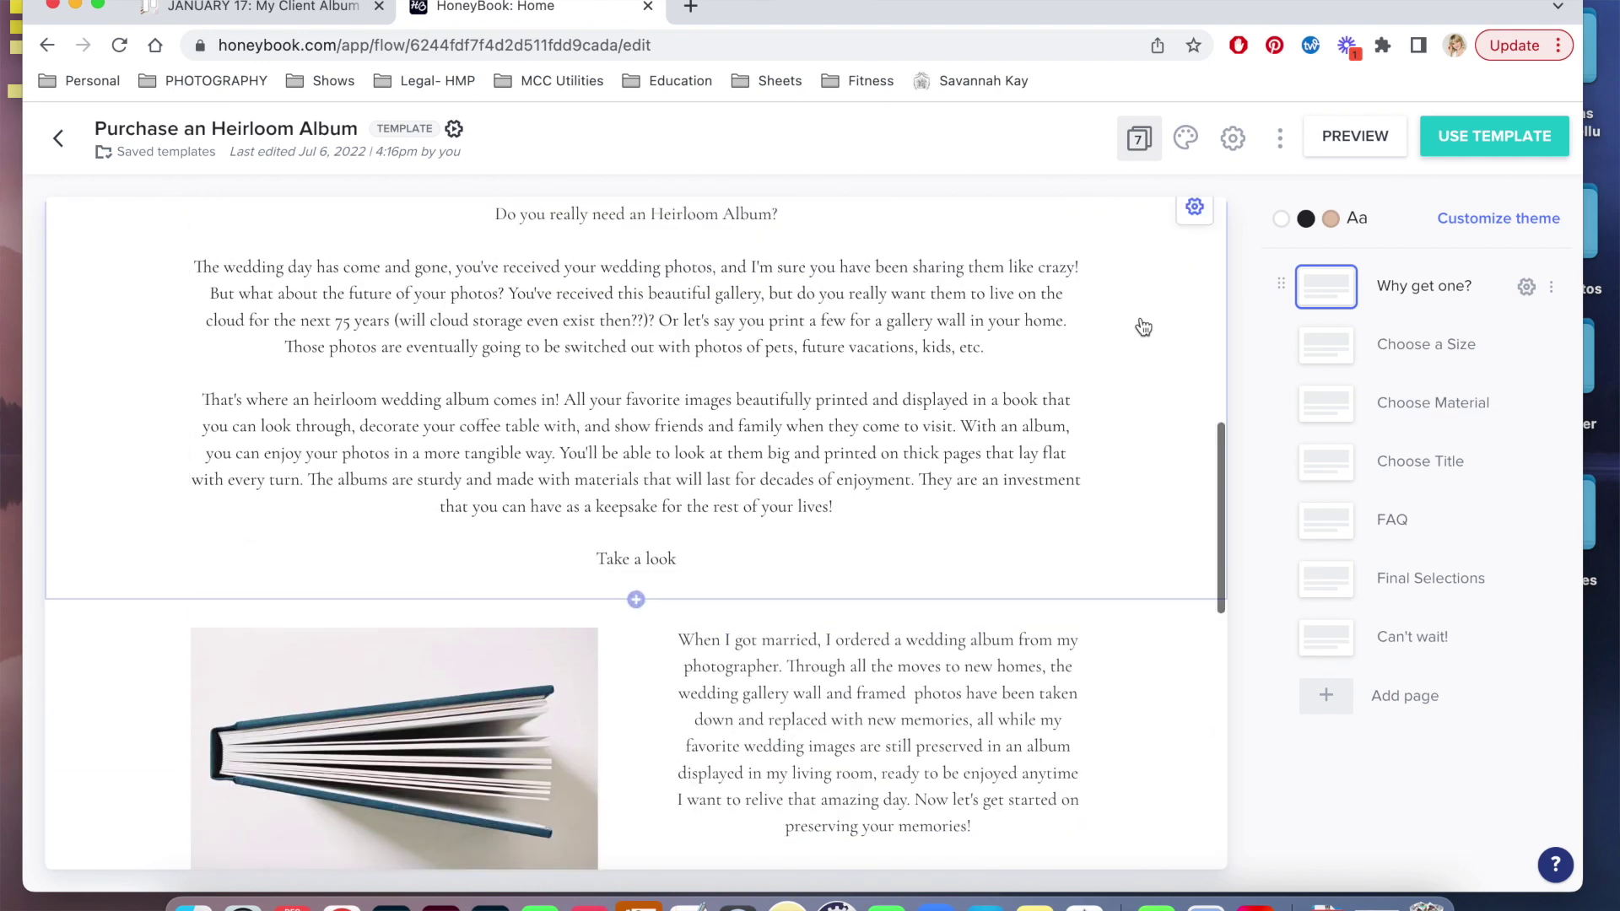
Preview the Purchase an Heirloom Album template as a client, review its Why get one? page, and show the list of brochure pages
click(1352, 138)
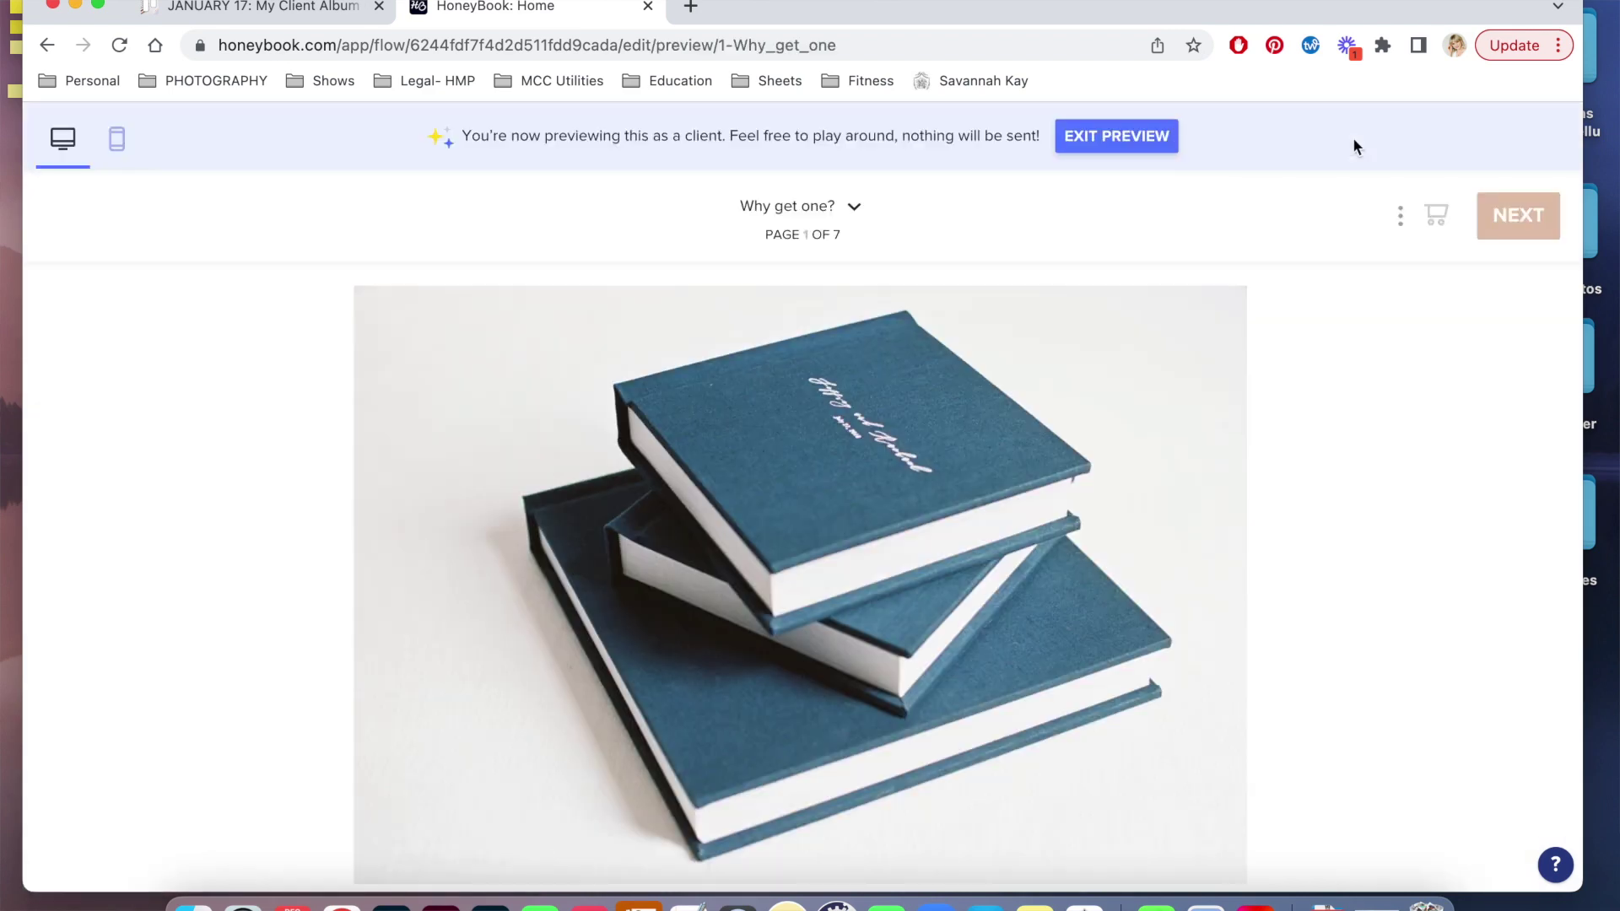
scroll(1031, 705, down, 15)
scroll(1033, 706, up, 5)
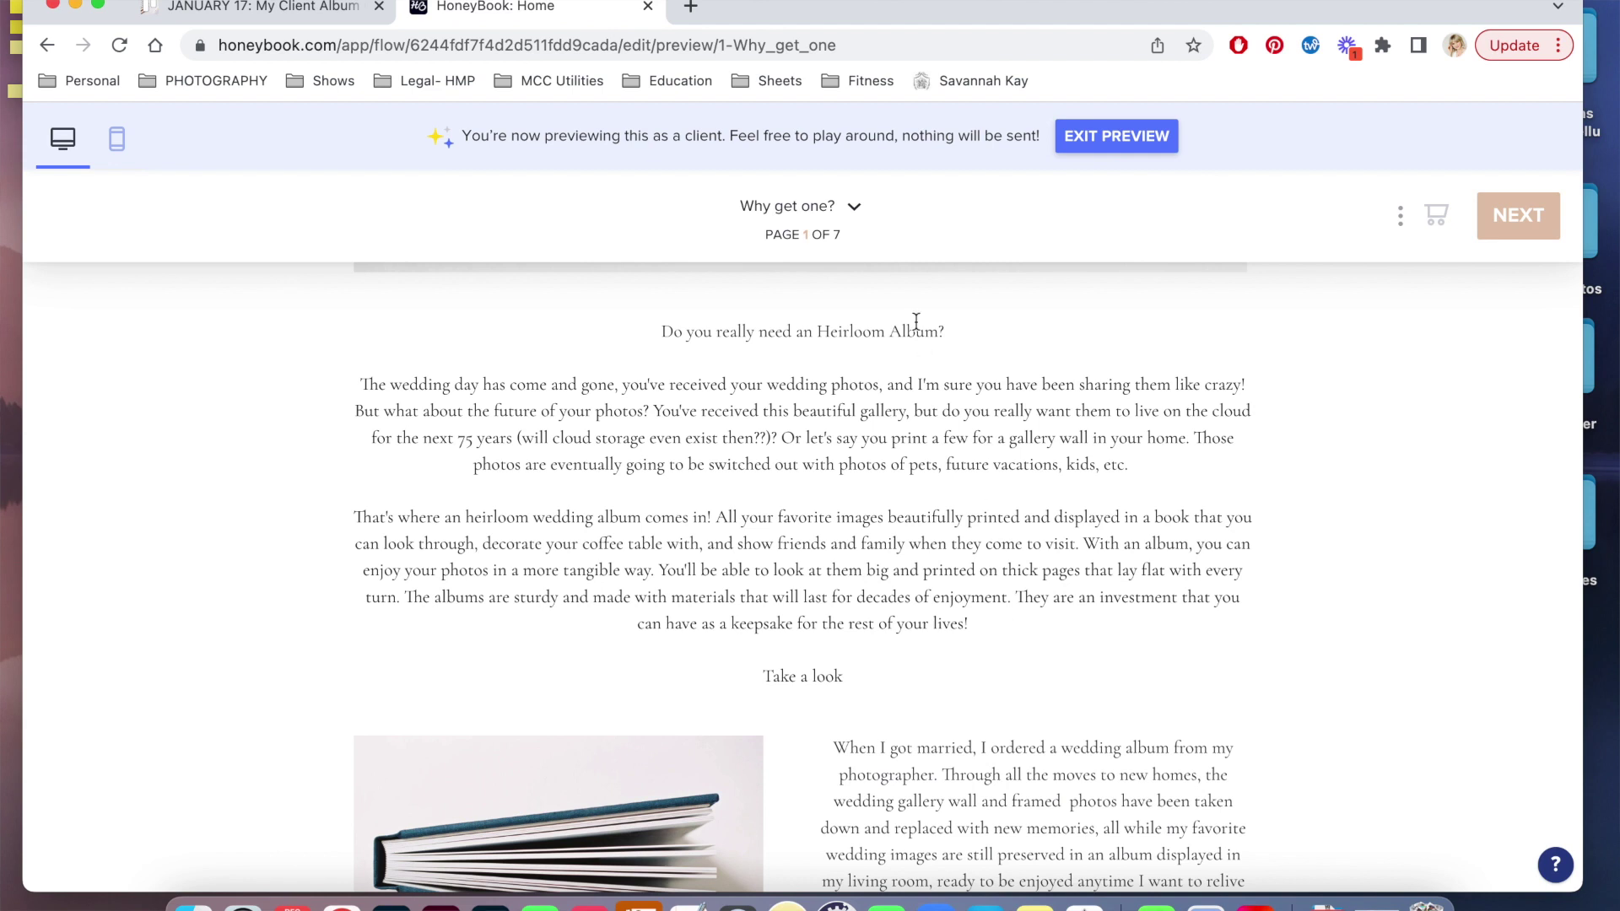
click(857, 208)
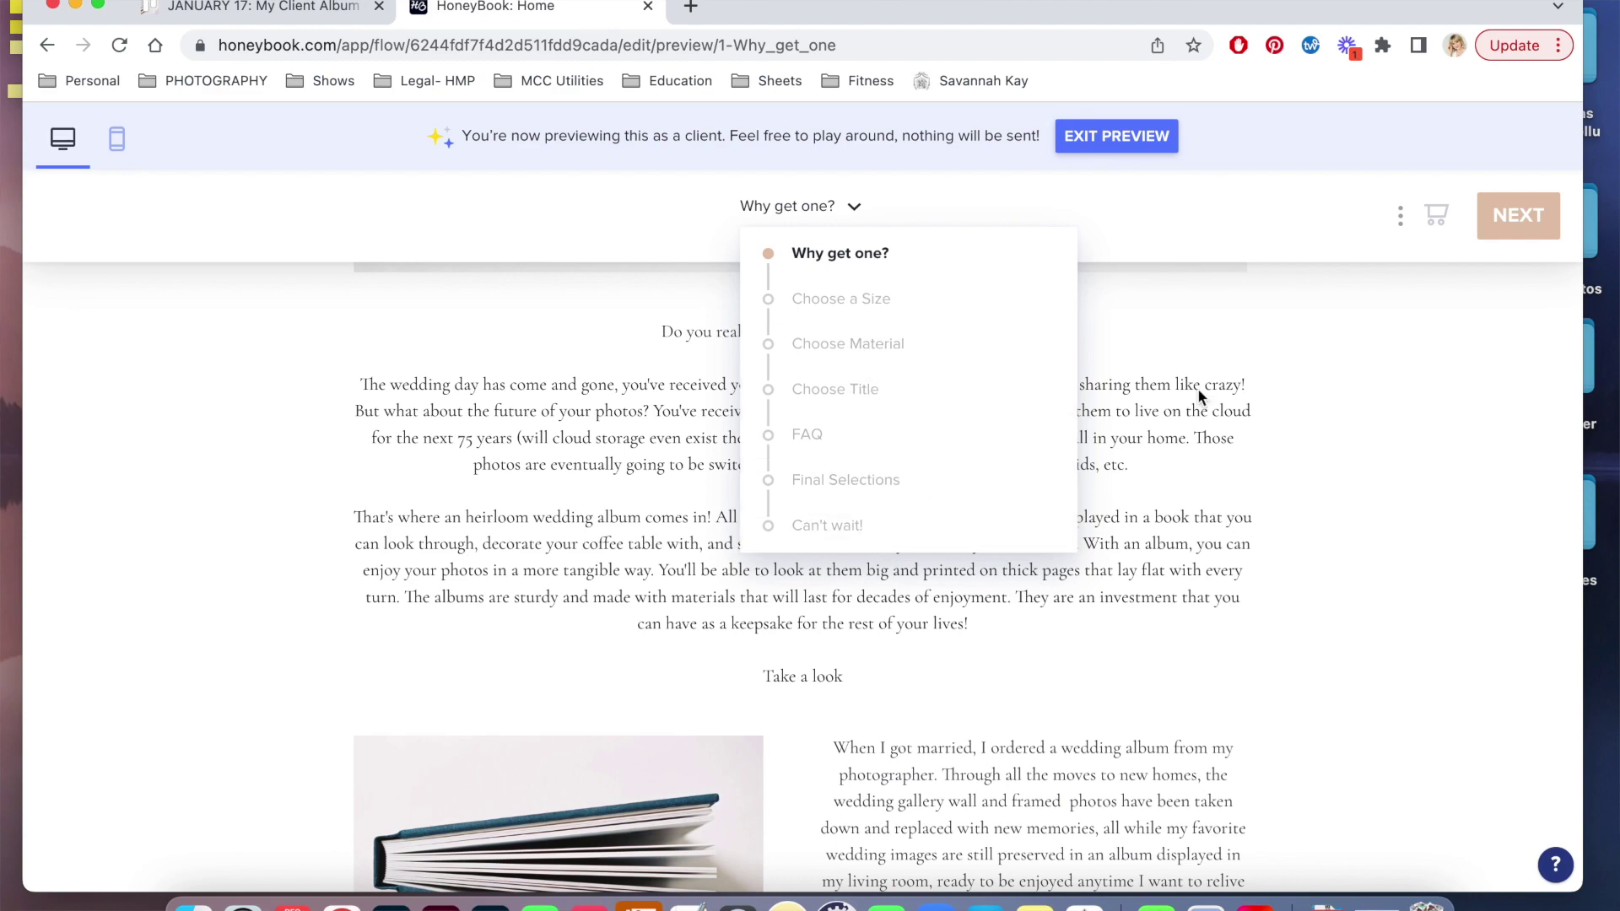